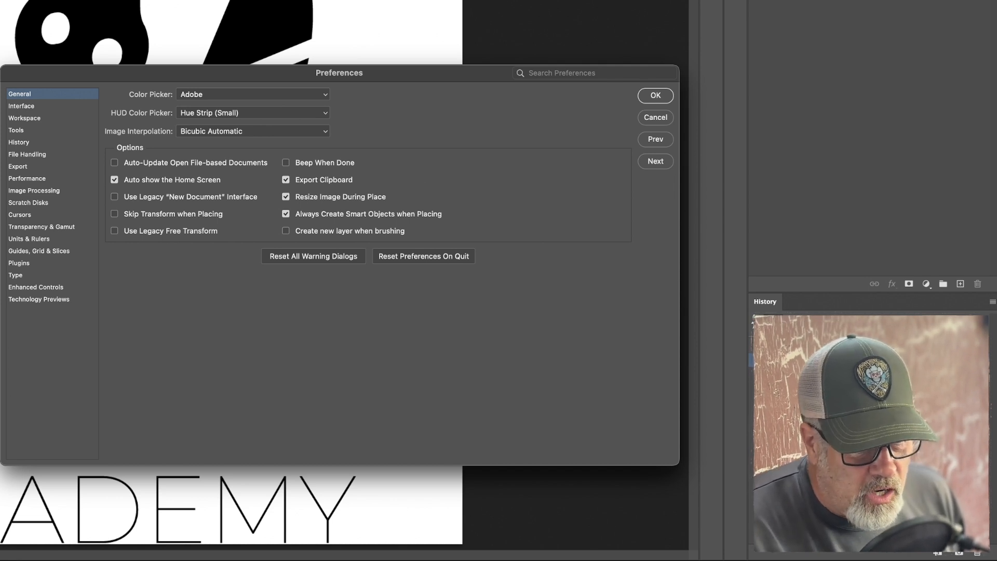
Look through the Interface and Workspace preferences, and enable Overscroll in the Tools preferences.
left_click(23, 106)
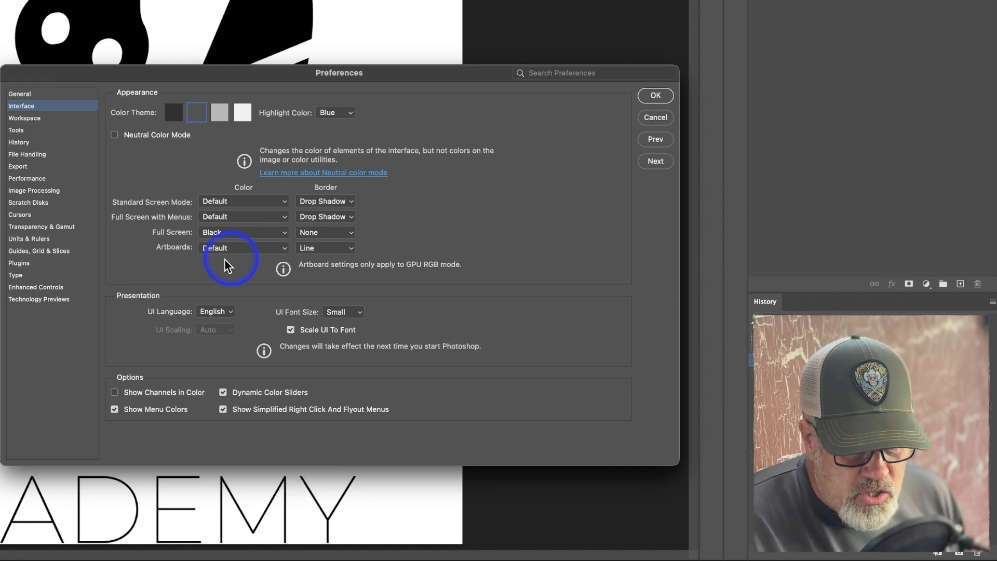
left_click(27, 118)
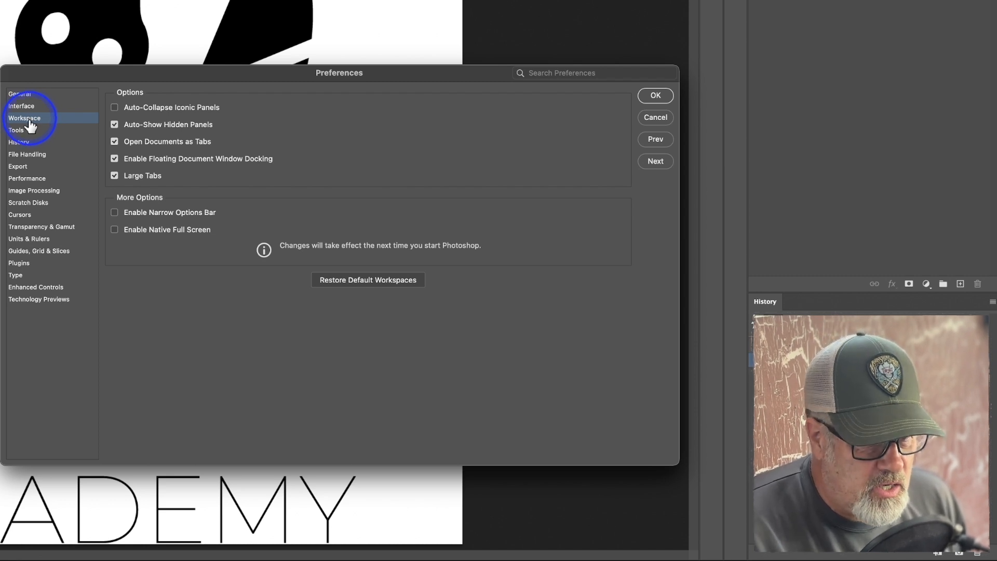
left_click(27, 130)
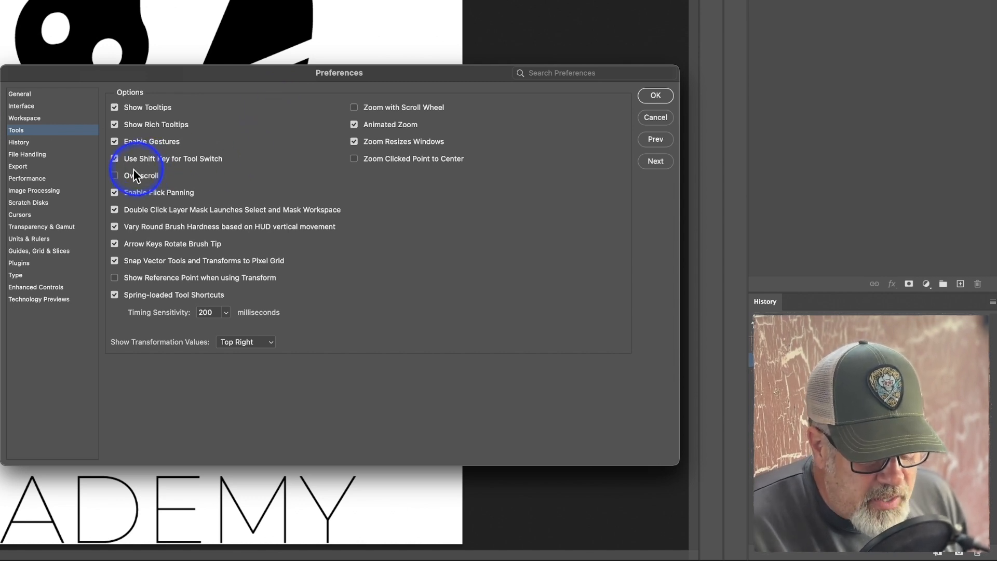
left_click(114, 176)
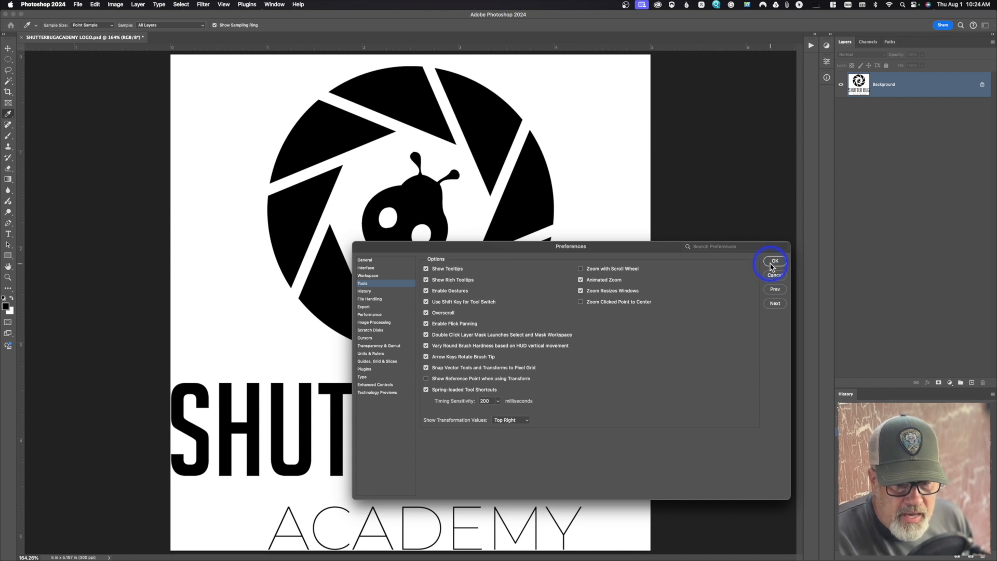
left_click(774, 261)
key("m")
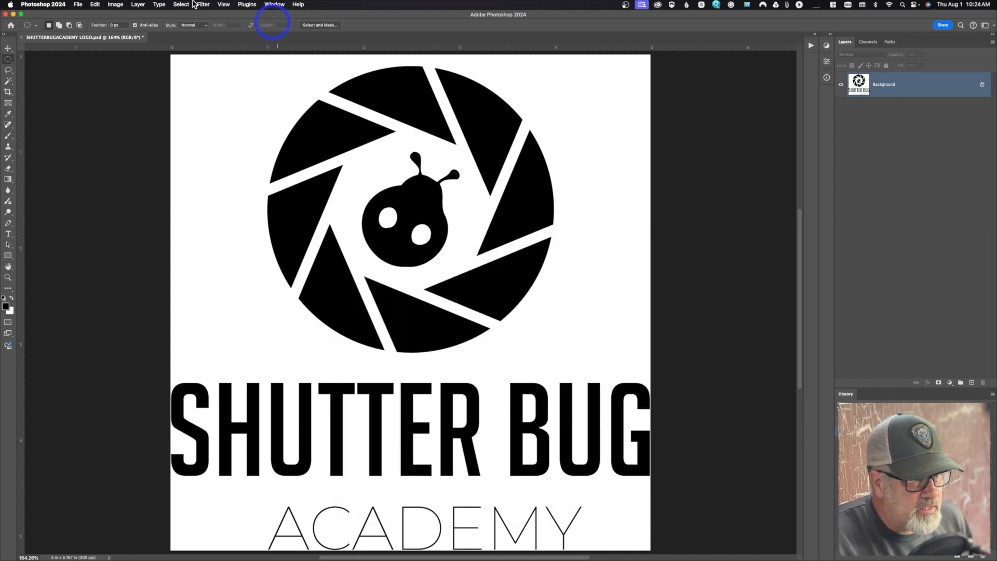
Resize the logo image to 200 pixels wide and undo the resize.
left_click(115, 5)
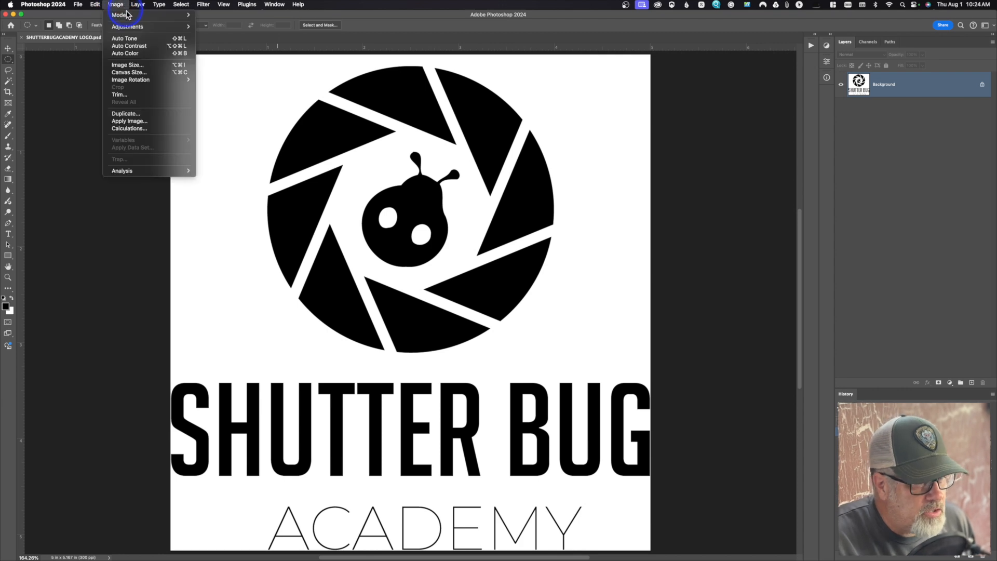
left_click(128, 65)
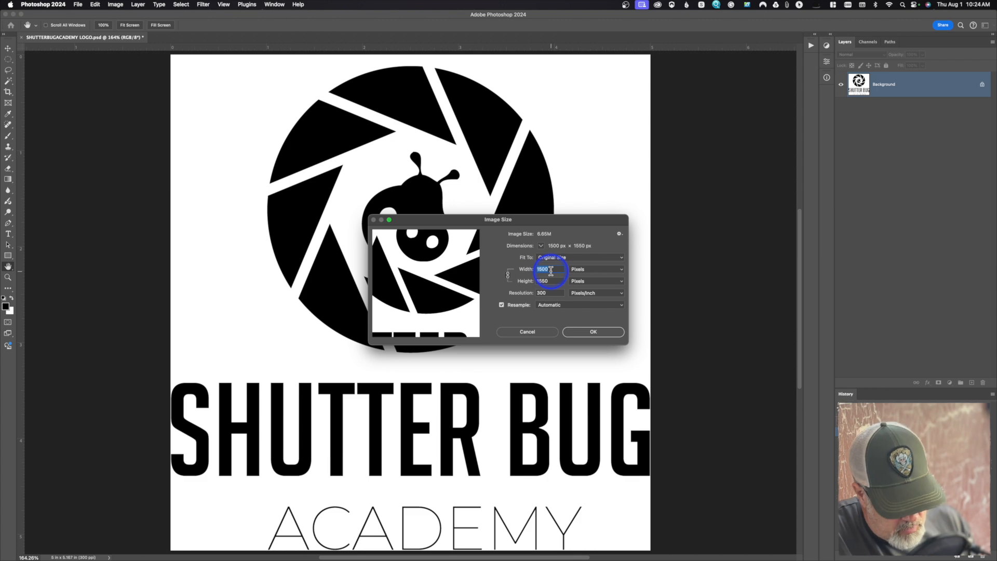
type("200")
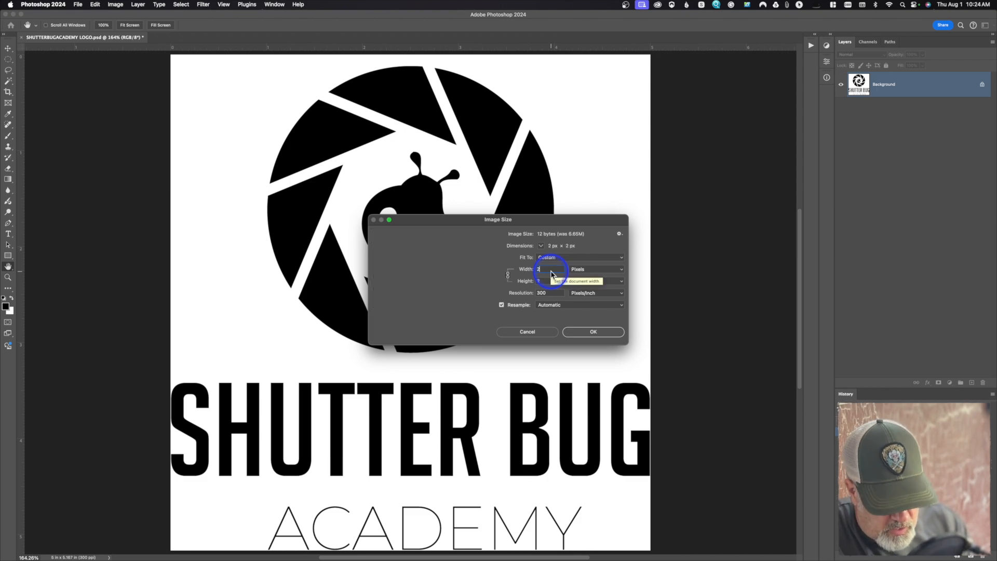
left_click(583, 331)
key("m")
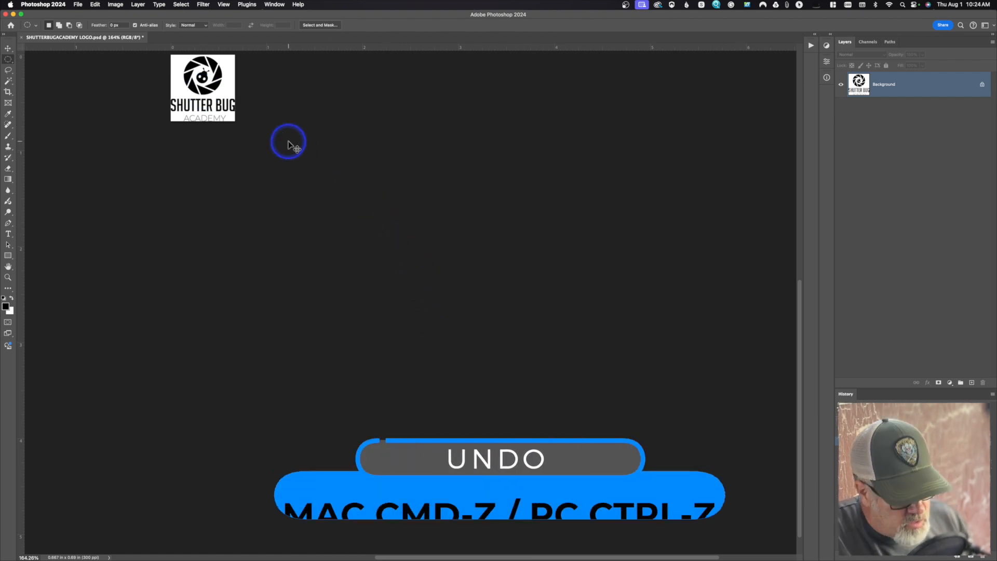
key("super+z")
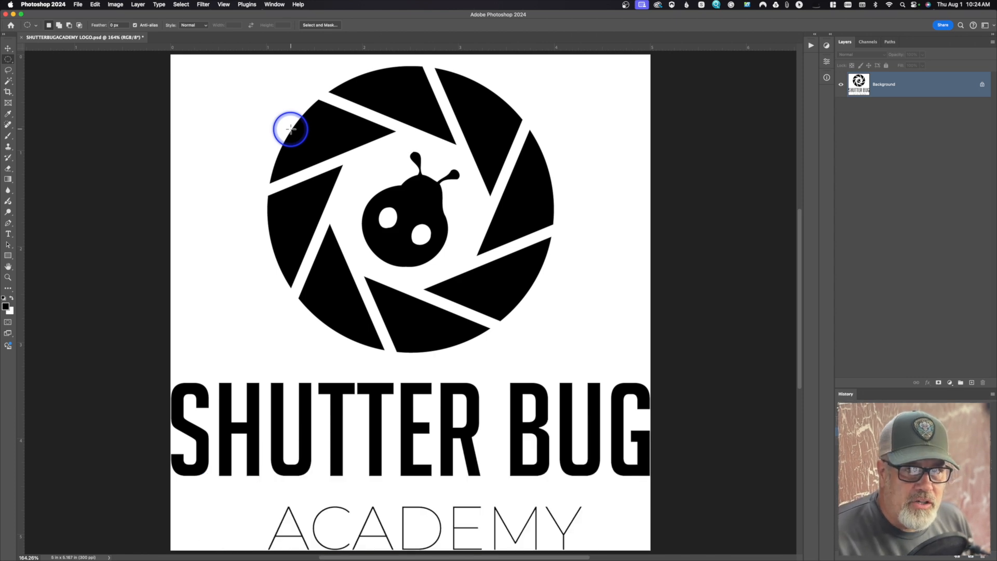
Turn off Overscroll in the Tools preferences and apply the change.
left_click(57, 6)
mouse_move(57, 34)
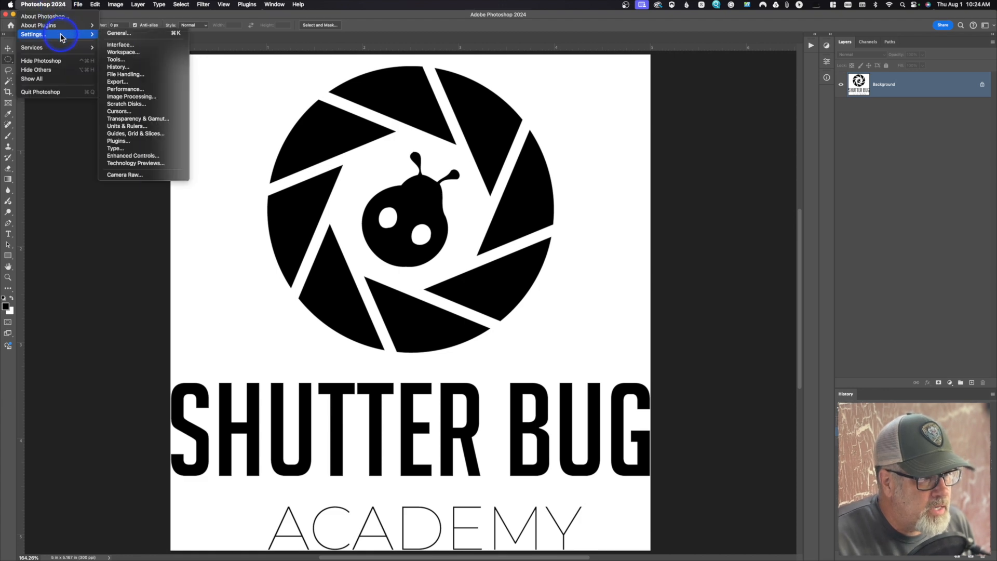
left_click(128, 60)
key("i")
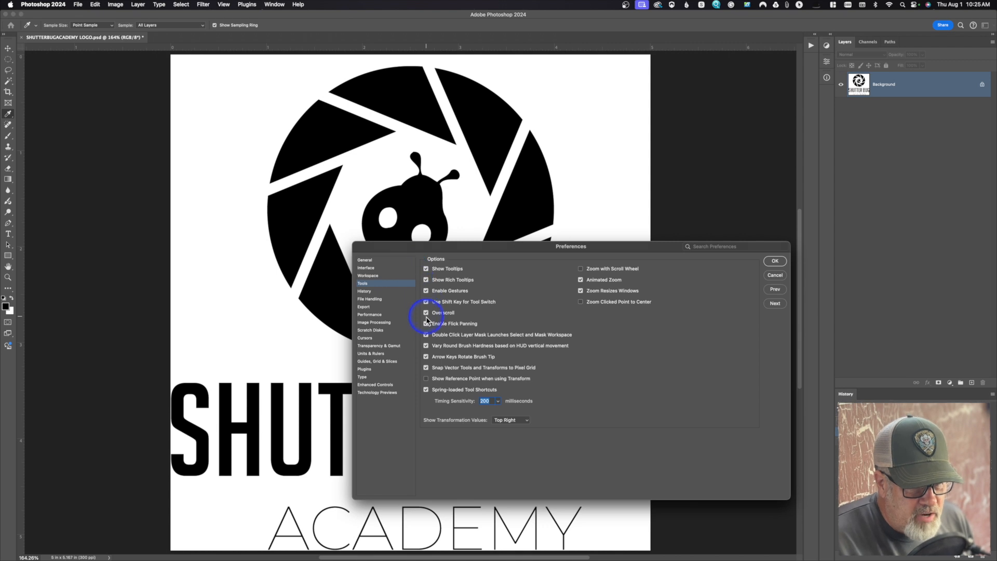
left_click(426, 313)
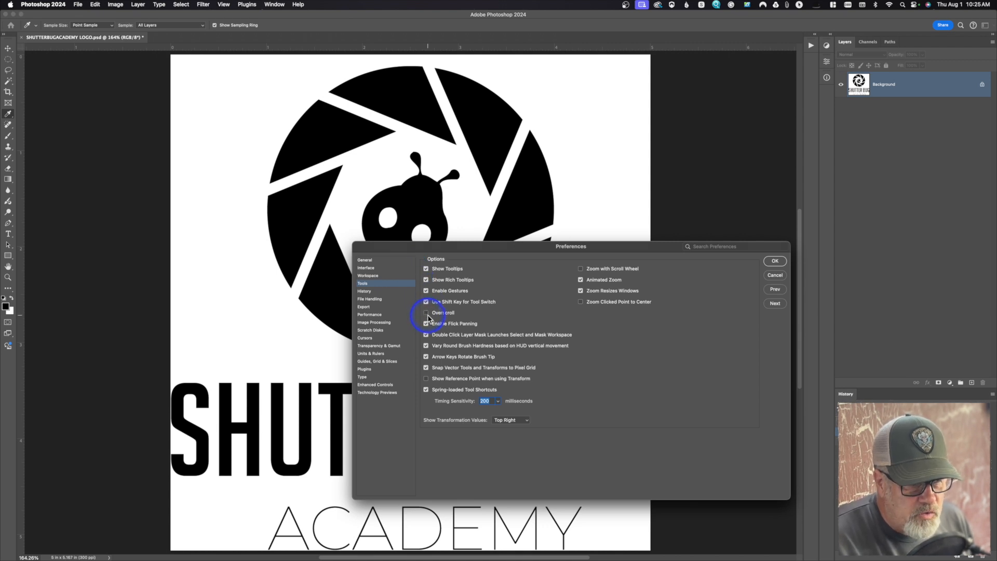
left_click(768, 266)
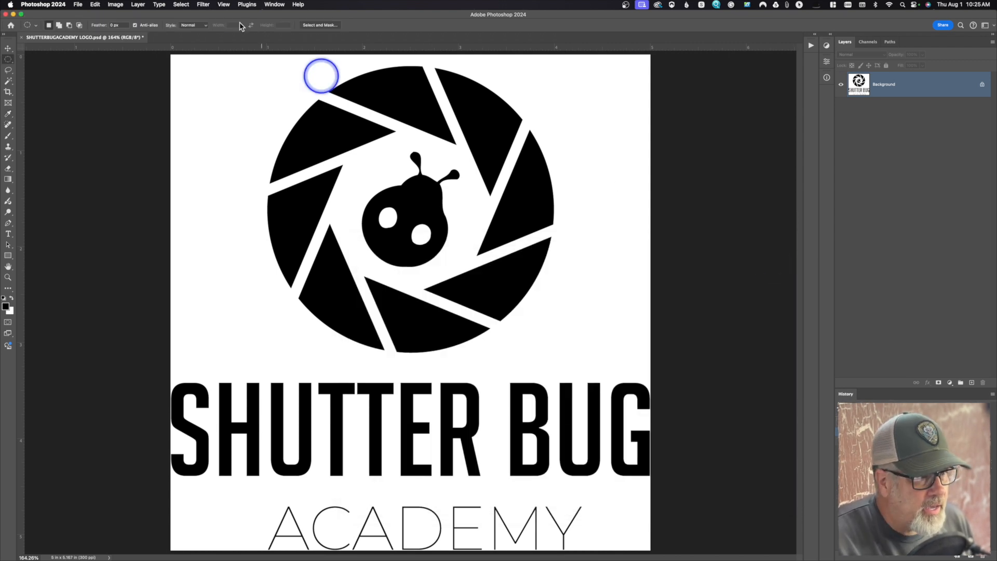
Resize the logo image to 250 pixels wide.
left_click(113, 4)
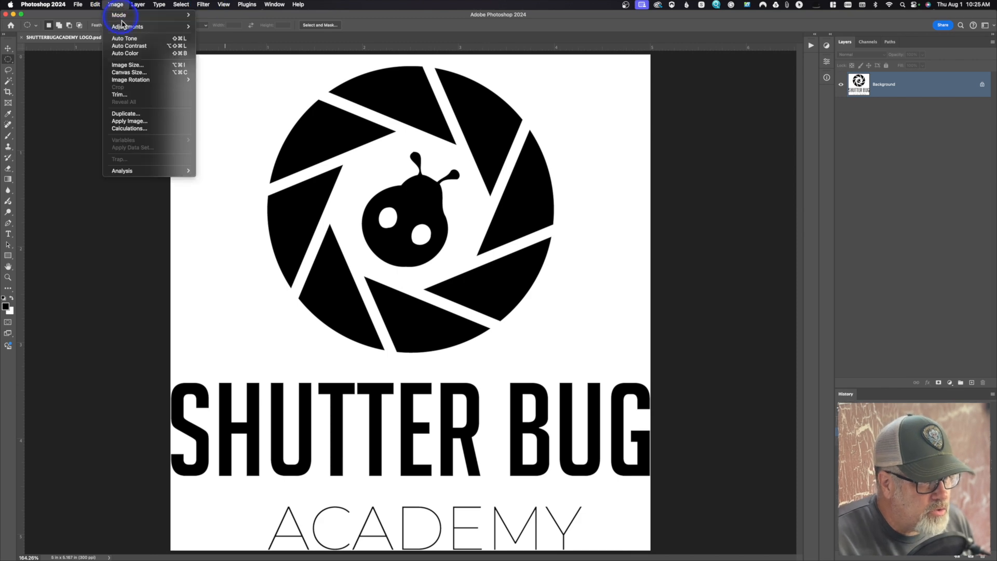
left_click(129, 66)
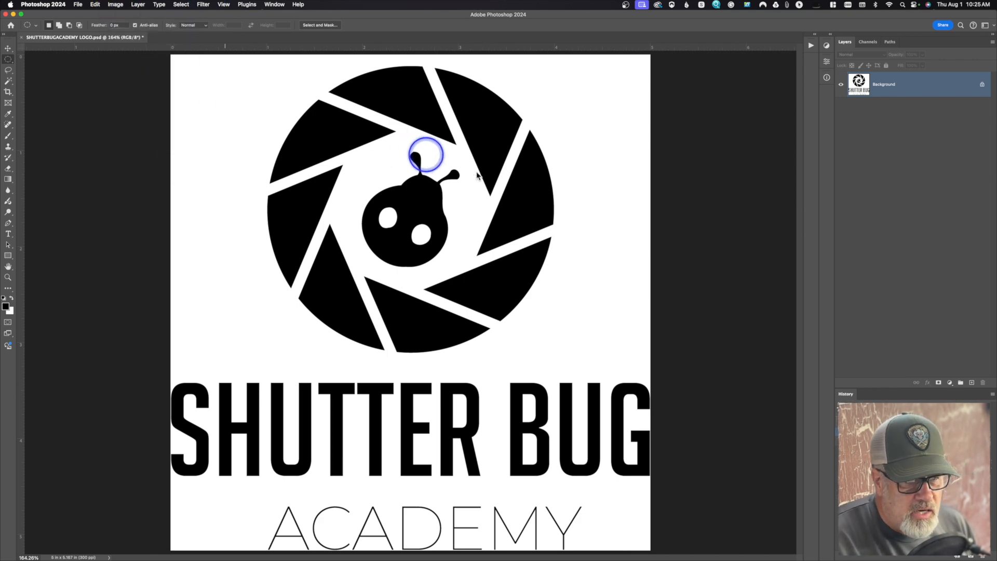
type("250")
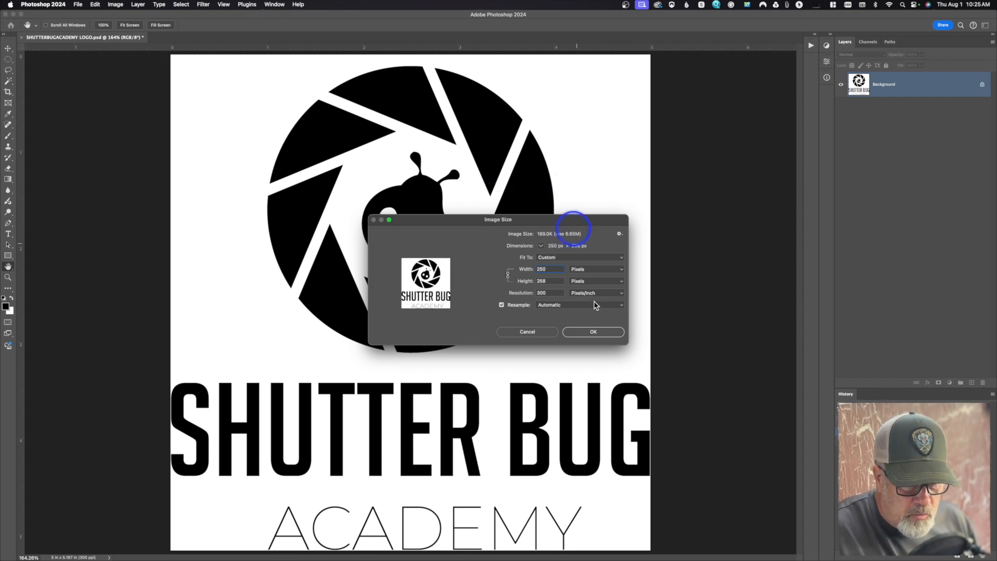
left_click(602, 331)
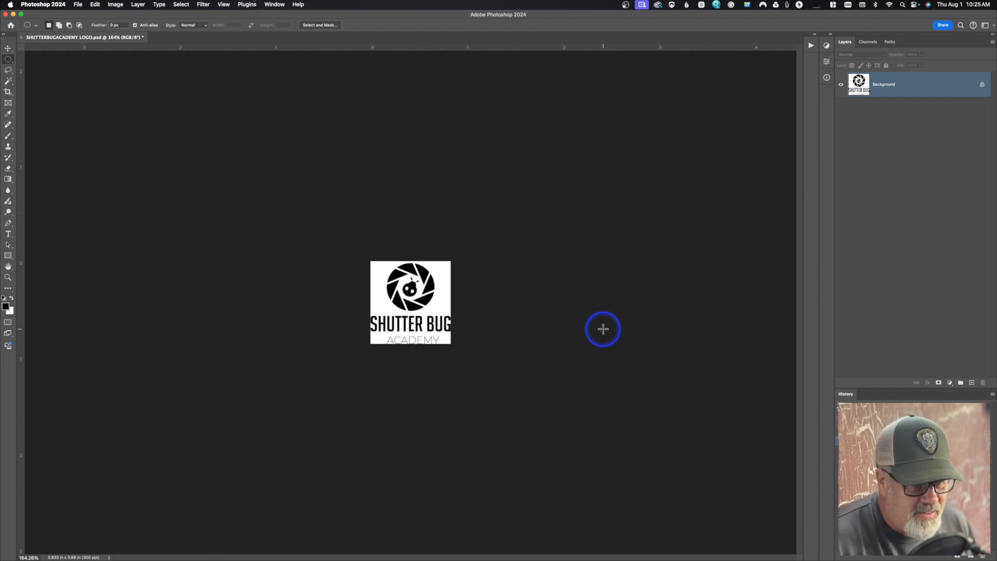
Inspect the reduced logo enlarged to fit the window, and undo the resize to 250 pixels.
key("super+equal")
key("super+equal")
key("super+equal")
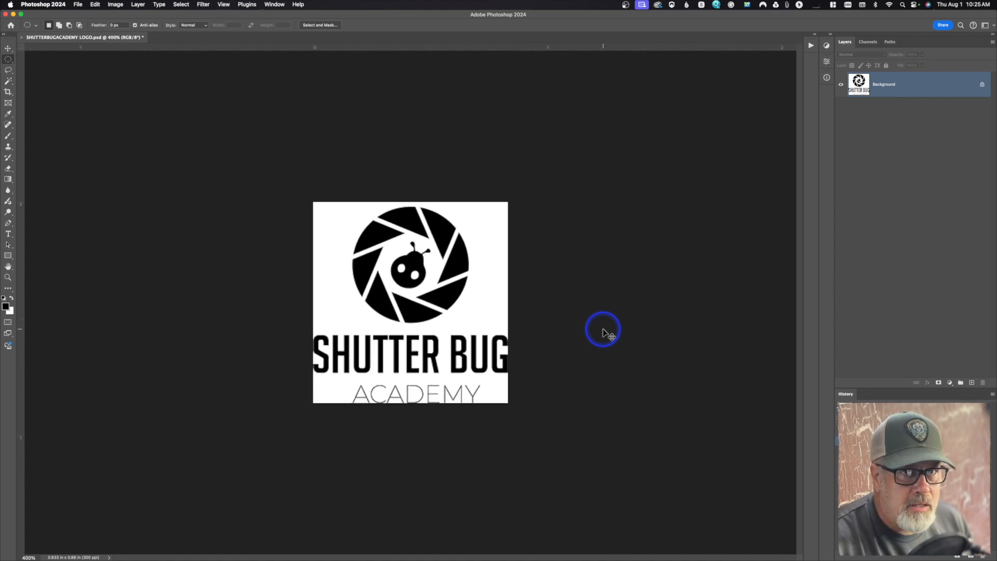
key("super+0")
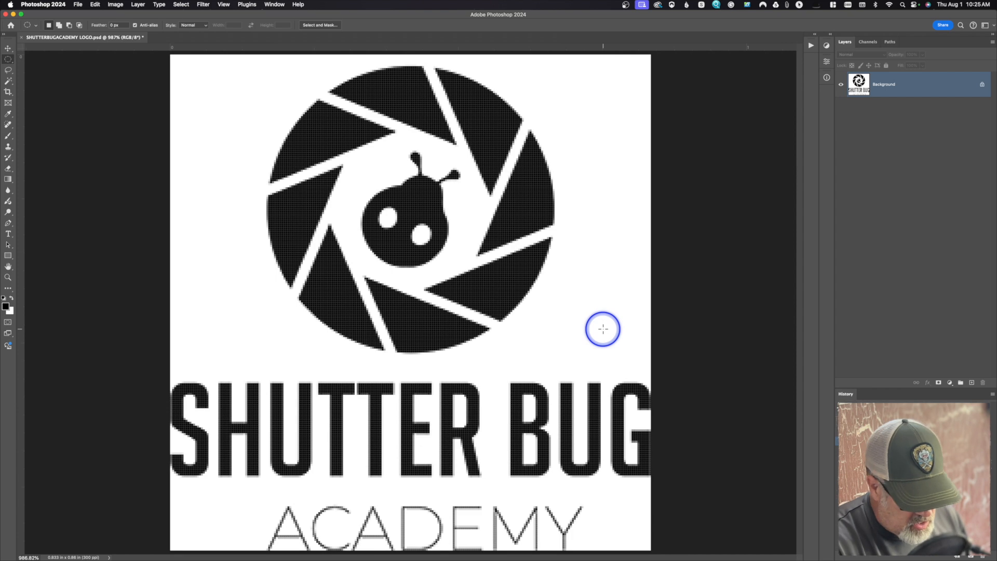
key("super+z")
key("super+0")
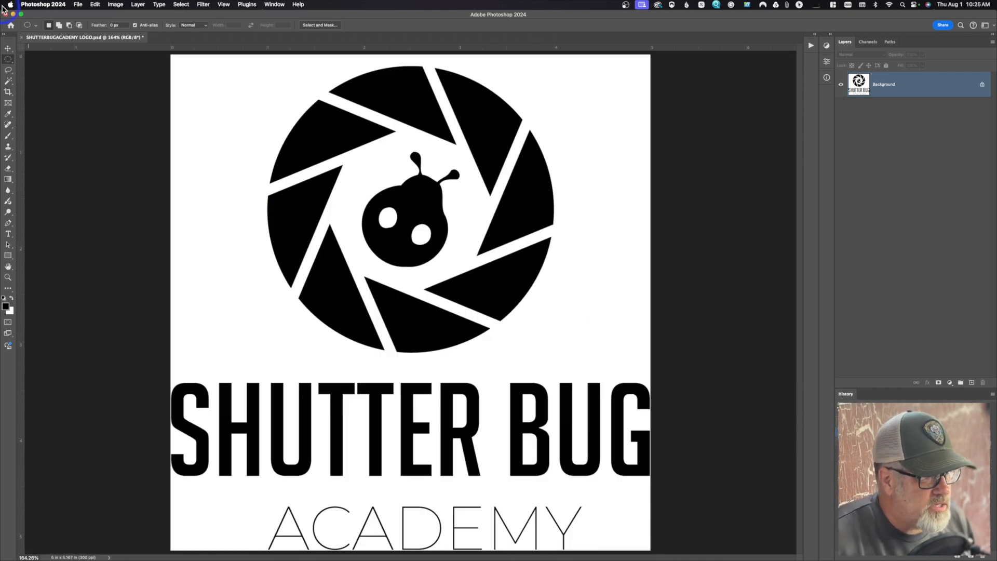
Reopen the Tools preferences and review the History and File Handling settings.
left_click(40, 5)
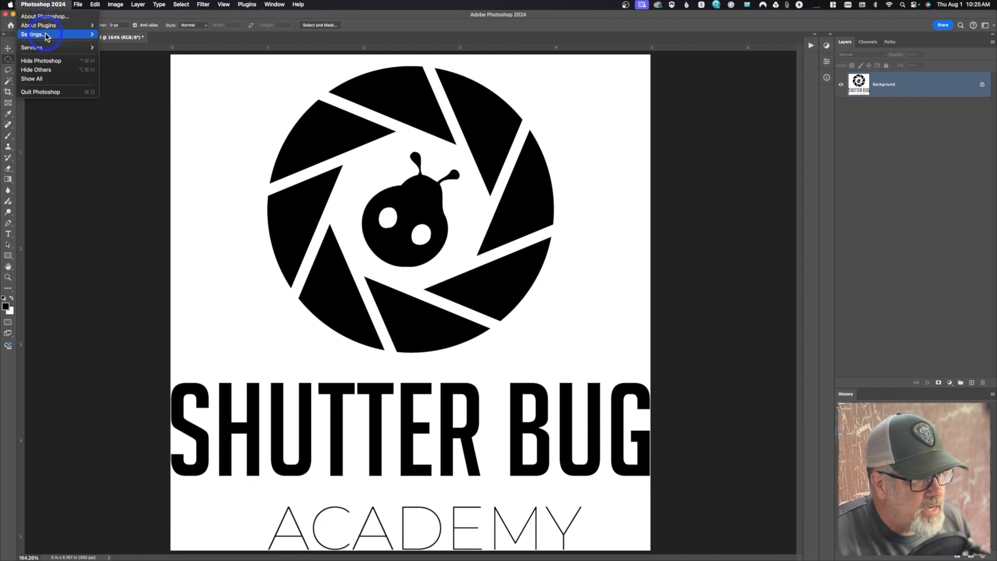
mouse_move(52, 34)
left_click(149, 64)
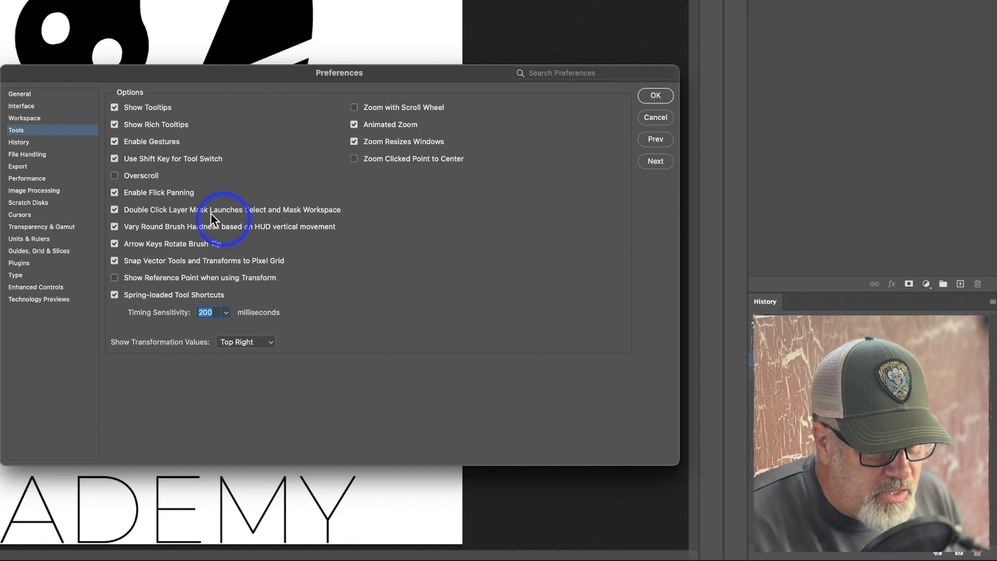
left_click(42, 142)
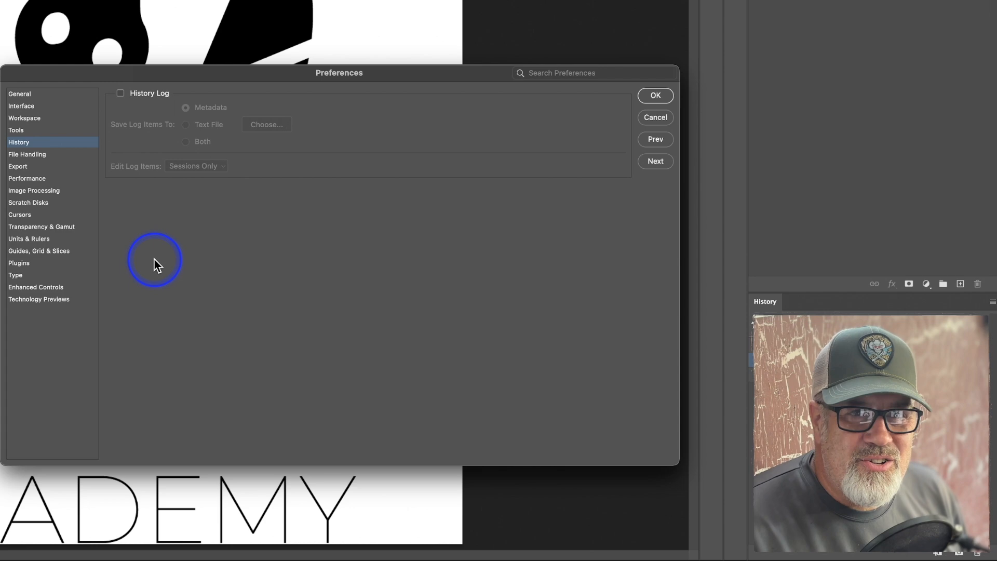
left_click(41, 156)
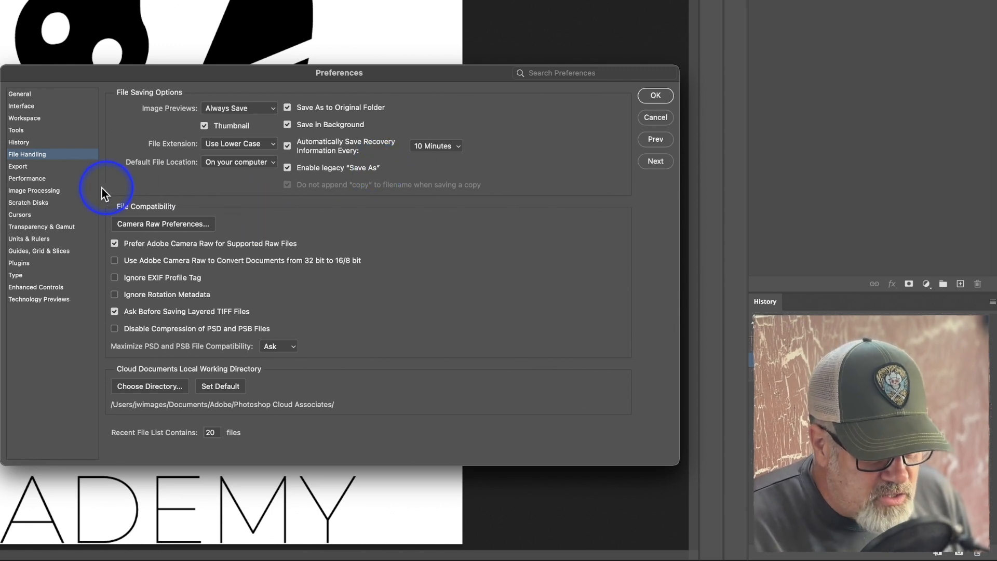
Examine the Export preferences, including the available quick export formats, and the Performance settings.
left_click(34, 168)
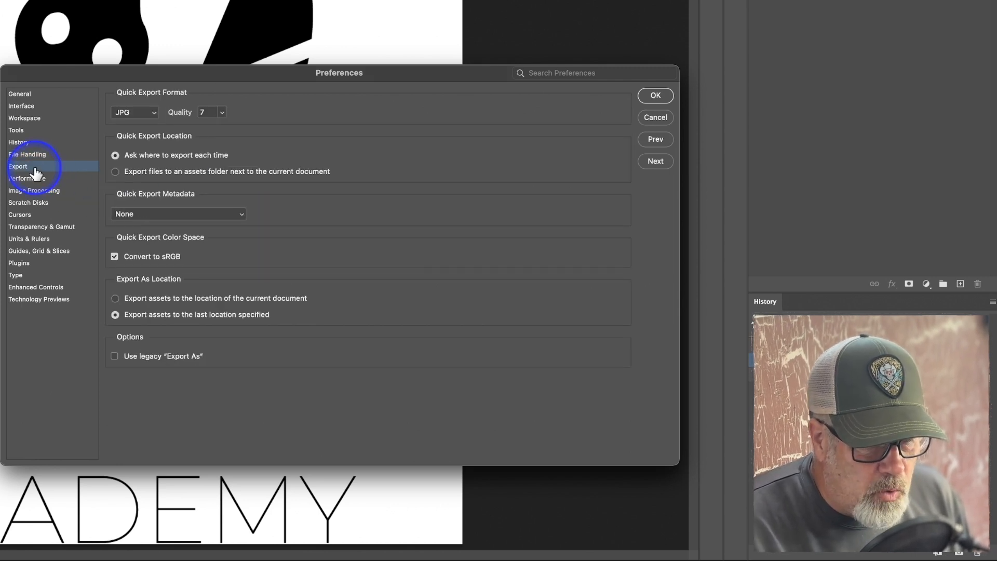
left_click(149, 112)
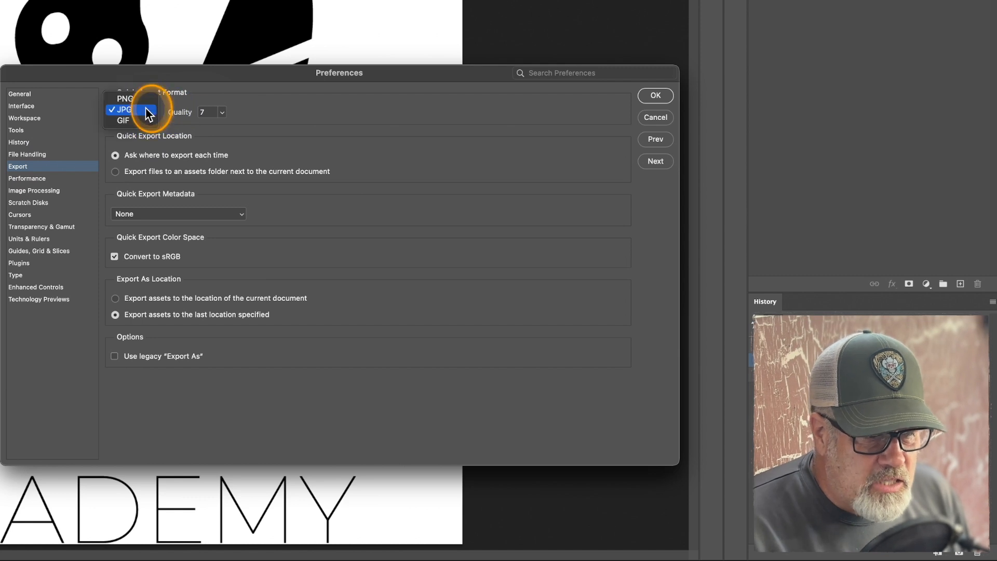
left_click(148, 113)
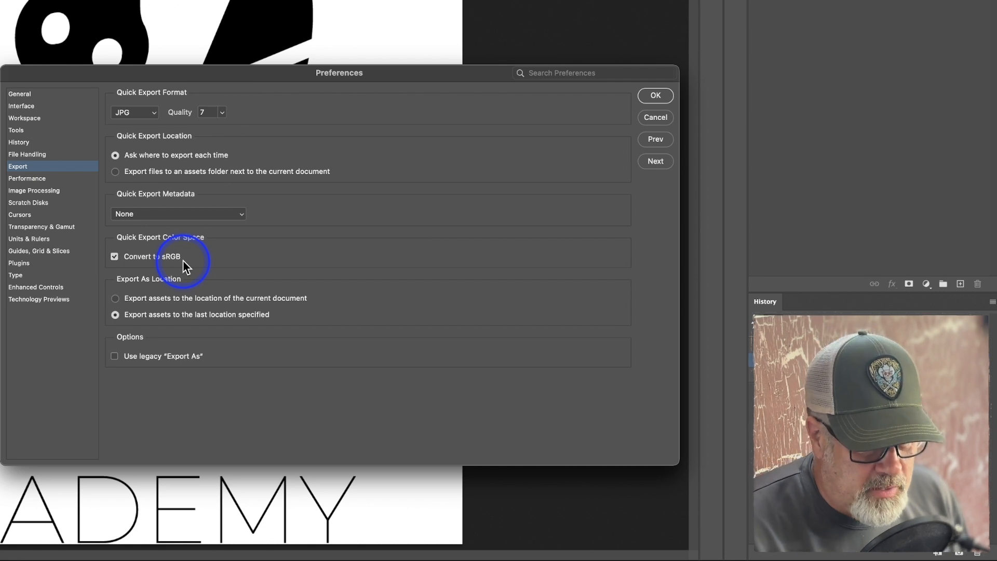
left_click(25, 181)
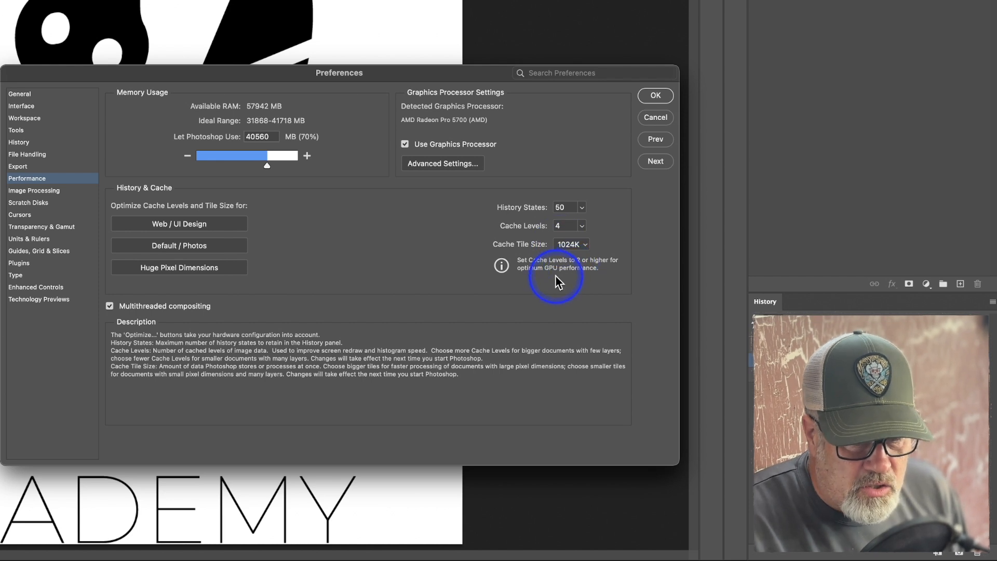
Examine the Image Processing preferences, checking the choices for Select Subject and Remove Background and for Selections Processing.
left_click(32, 191)
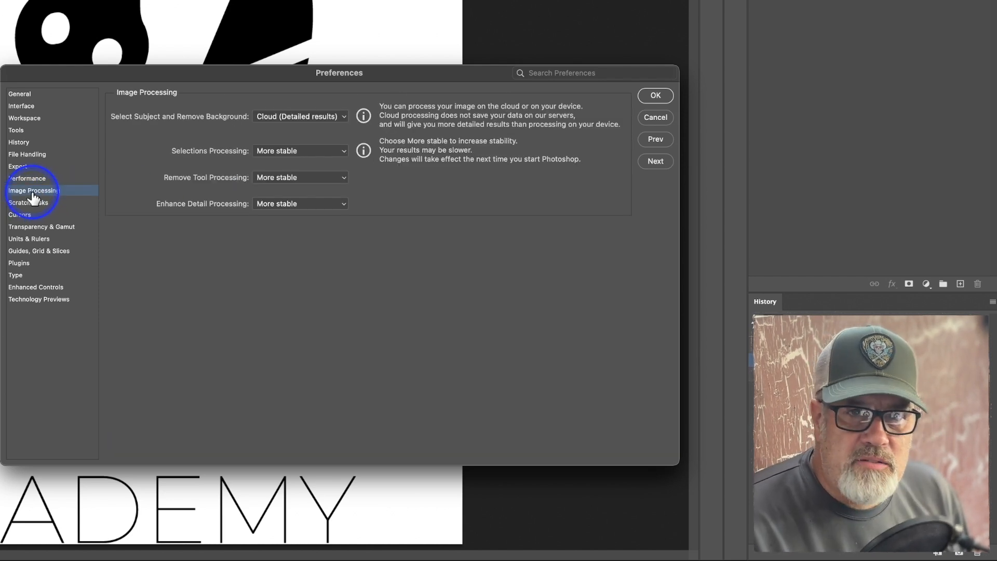
left_click(298, 115)
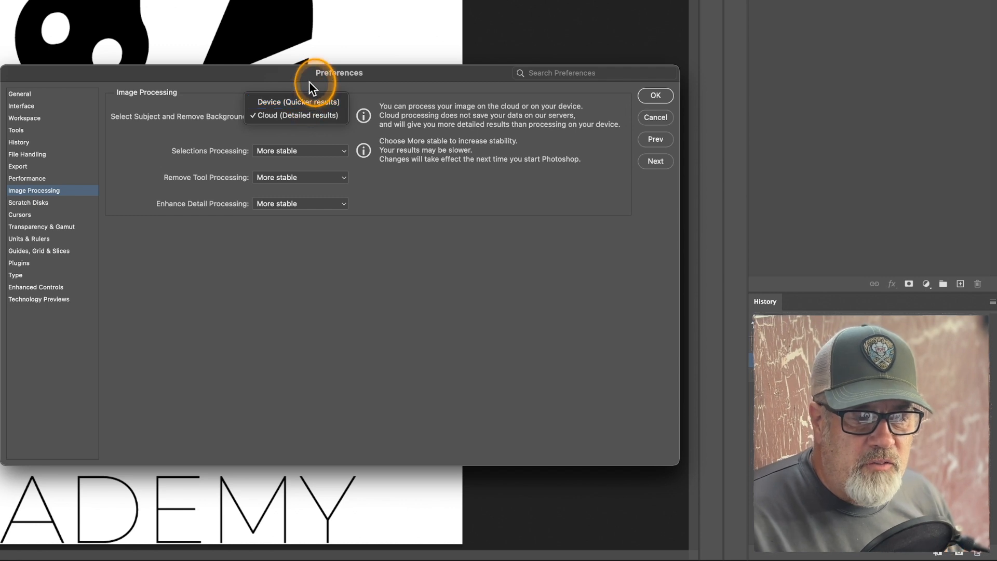
left_click(310, 84)
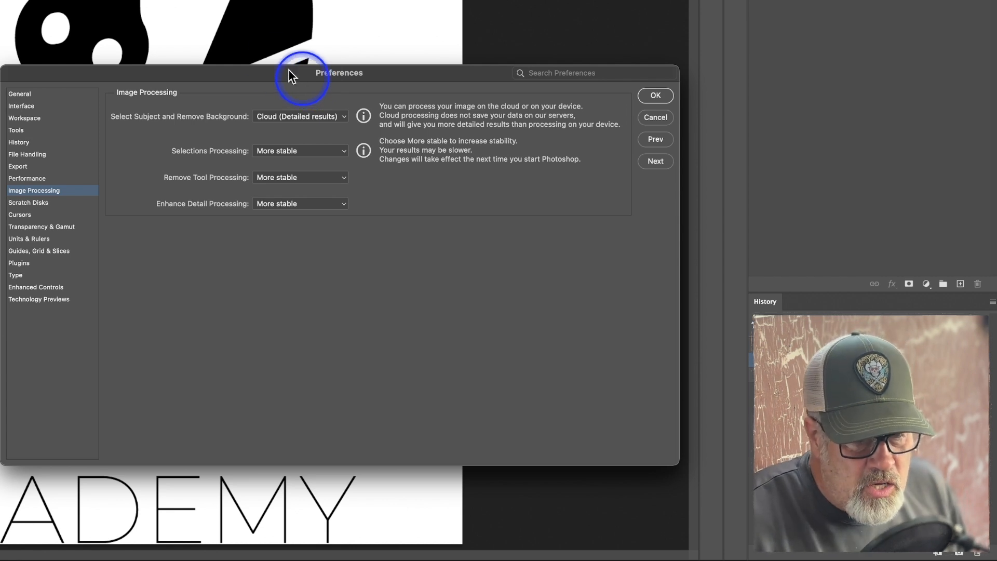
left_click(296, 114)
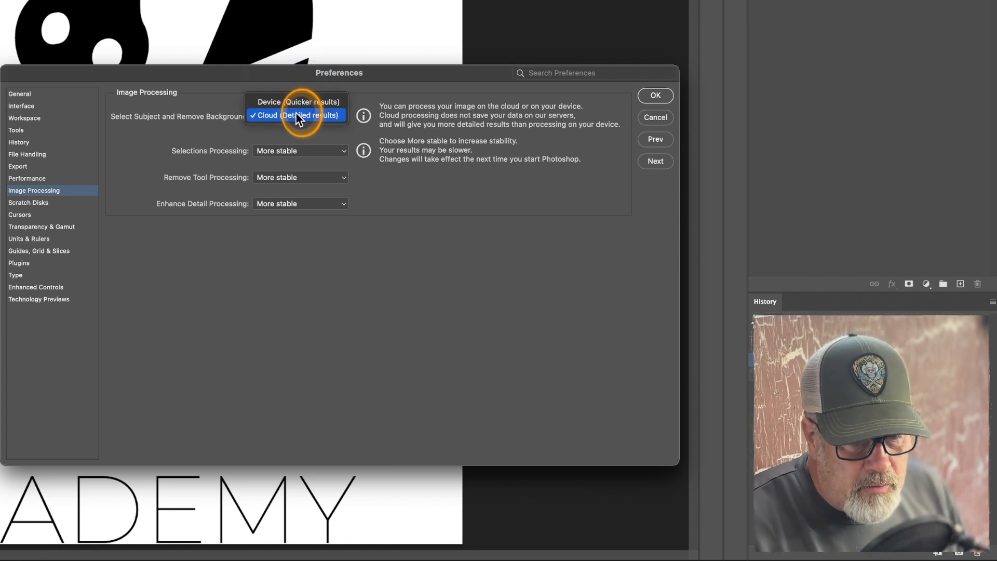
left_click(297, 115)
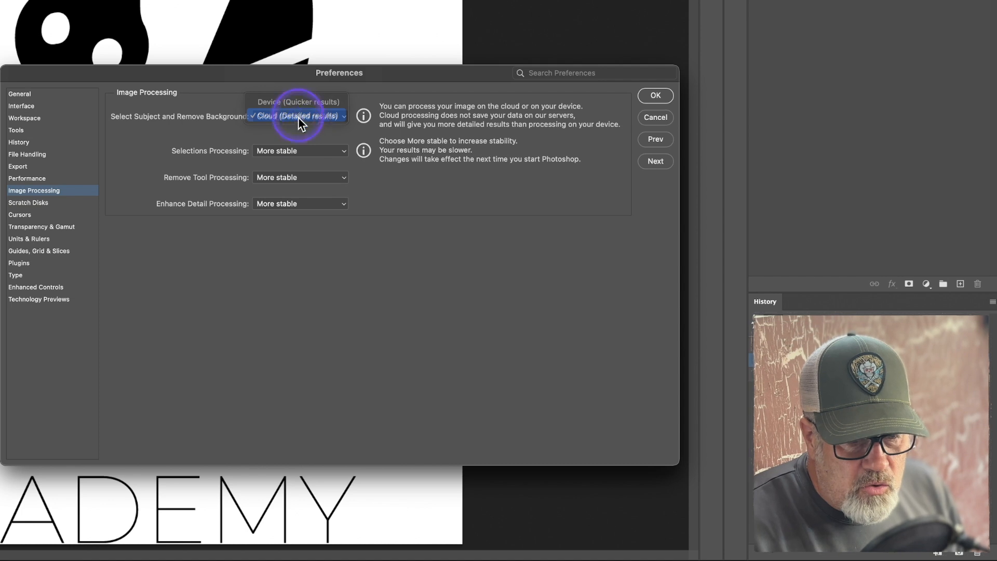
left_click(297, 152)
left_click(296, 151)
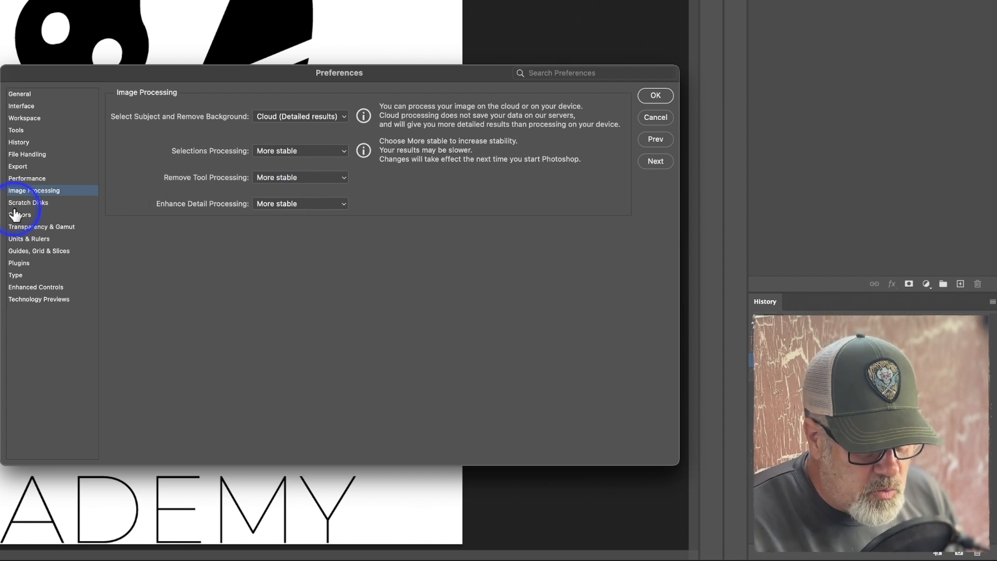
Review the preferences for Scratch Disks, Cursors, and Transparency & Gamut, including the active drives and painting cursor options.
left_click(32, 203)
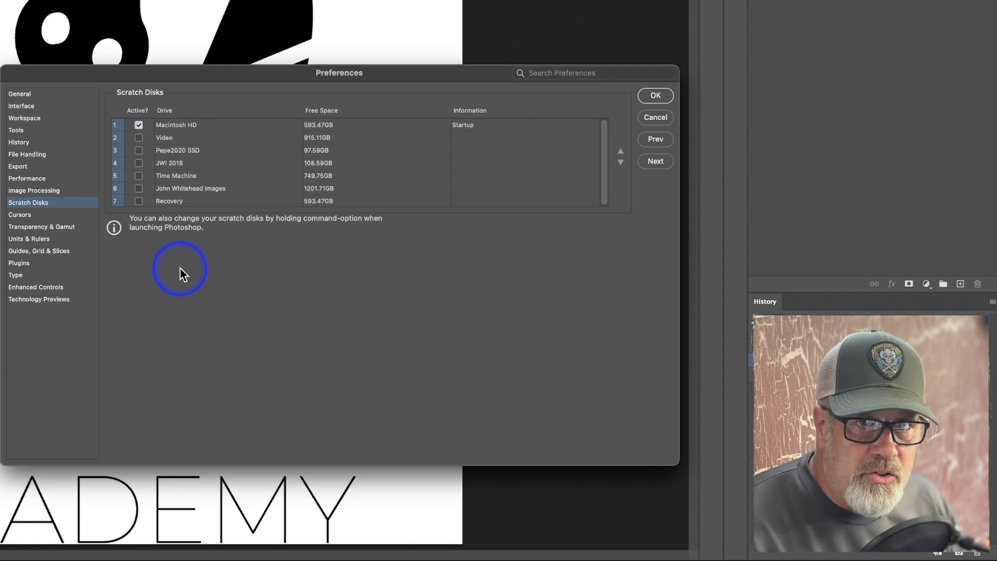
left_click(44, 215)
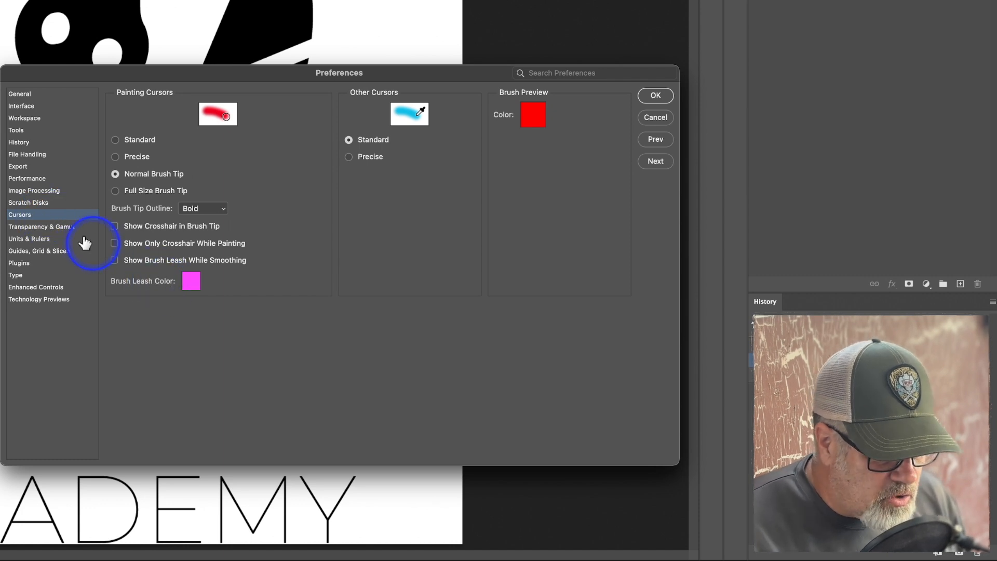
left_click(68, 228)
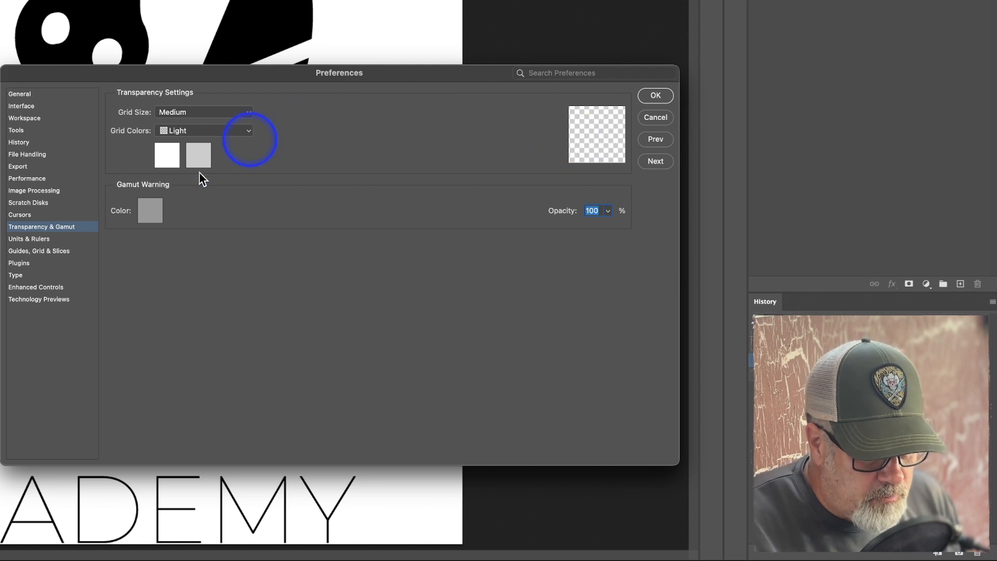
Examine the Units & Rulers preferences, checking the units used for type and for the rulers.
left_click(38, 240)
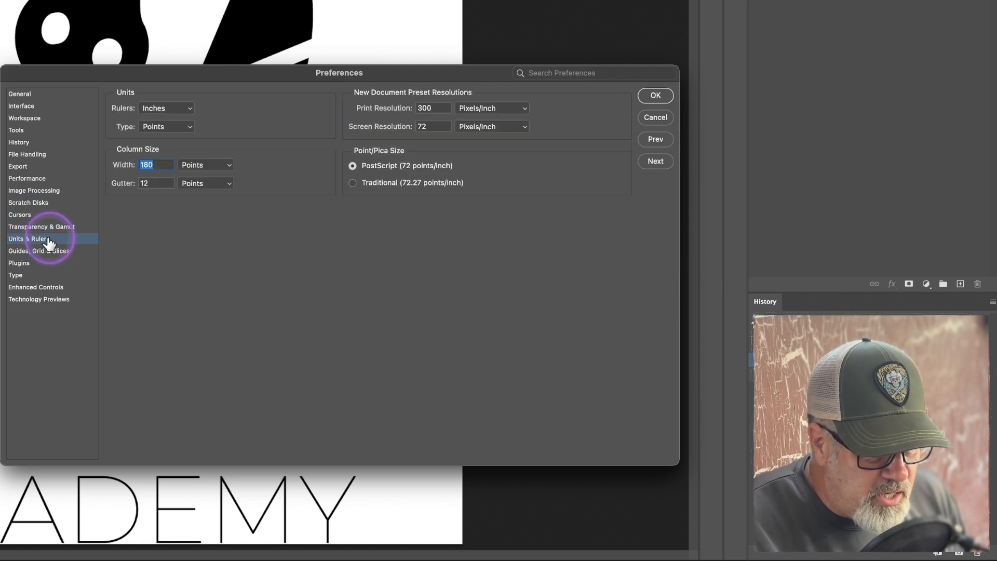
left_click(169, 129)
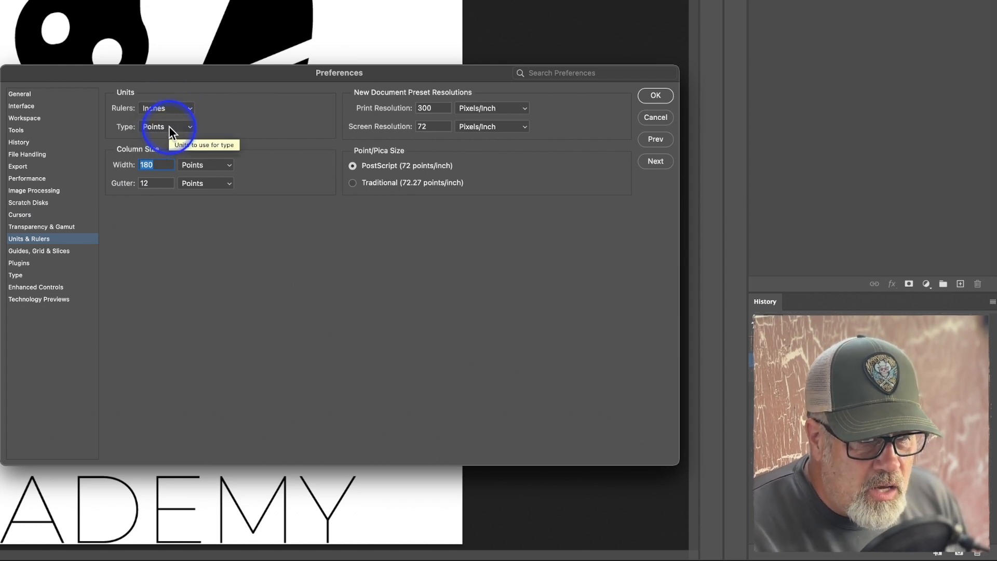
left_click(167, 106)
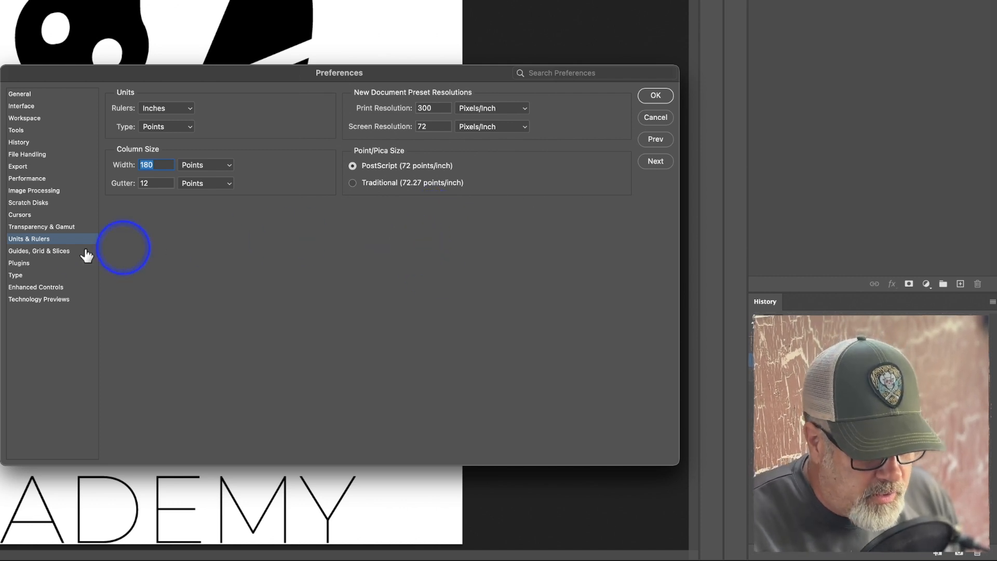
Review the Guides, Grid & Slices, Plugins, and Type preference settings.
left_click(54, 252)
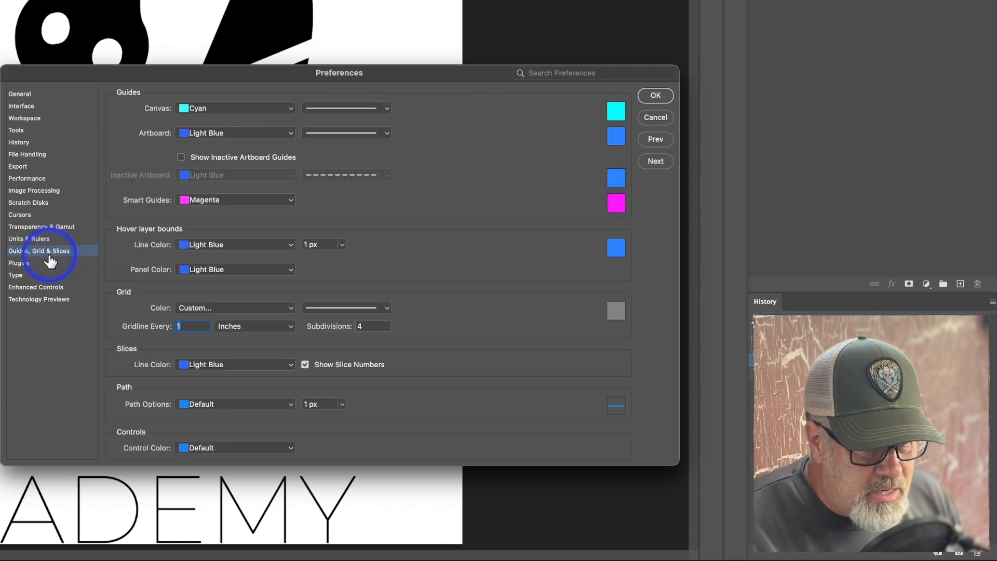
left_click(35, 265)
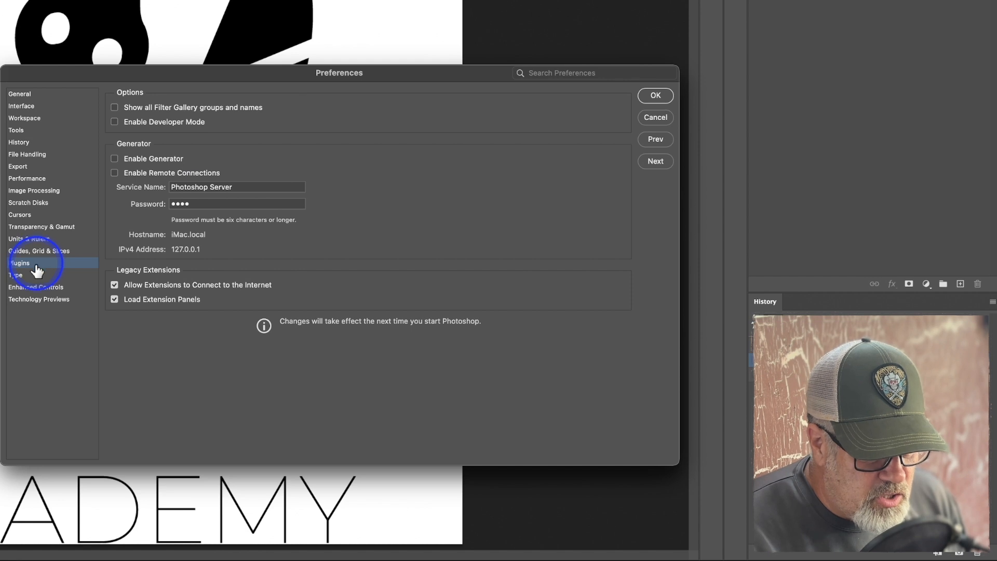
left_click(33, 276)
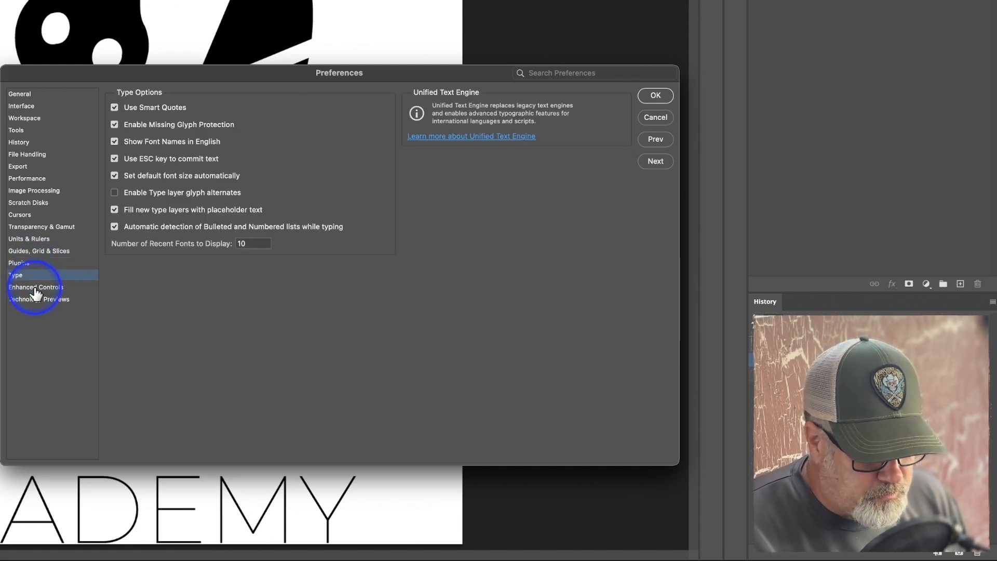
Check the Enhanced Controls and Technology Previews preferences, and close the preferences dialog, accepting its settings.
left_click(35, 287)
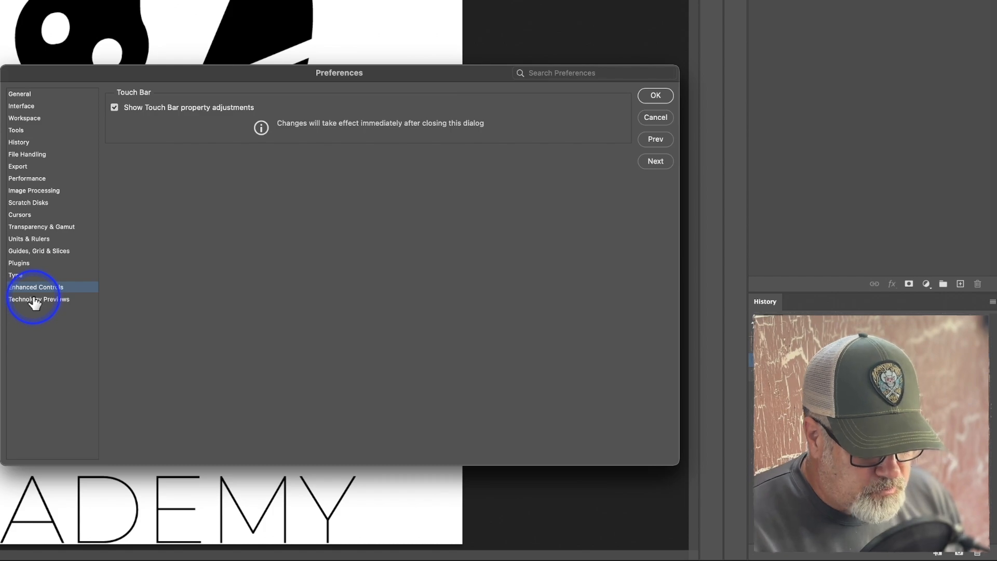
left_click(34, 299)
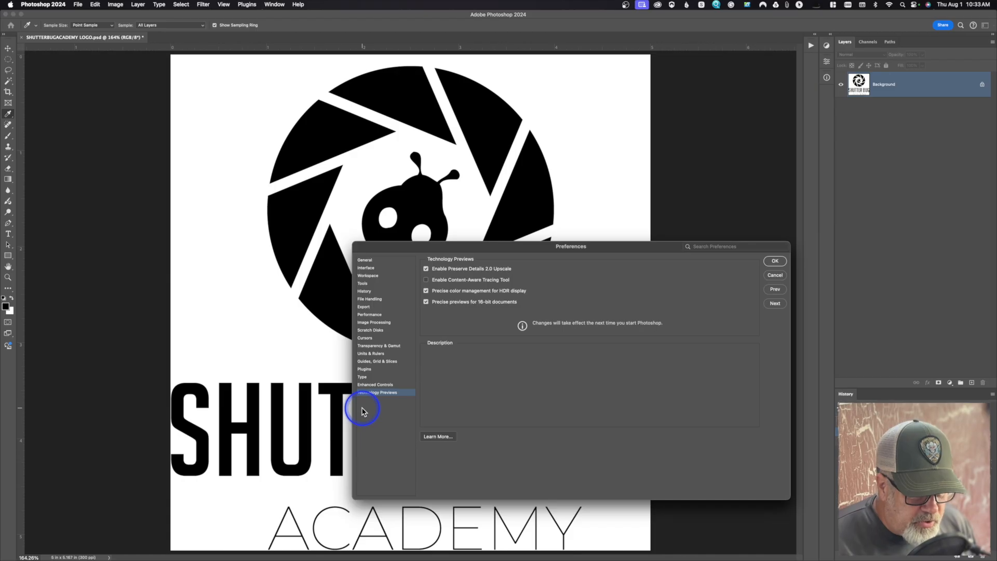
left_click(775, 261)
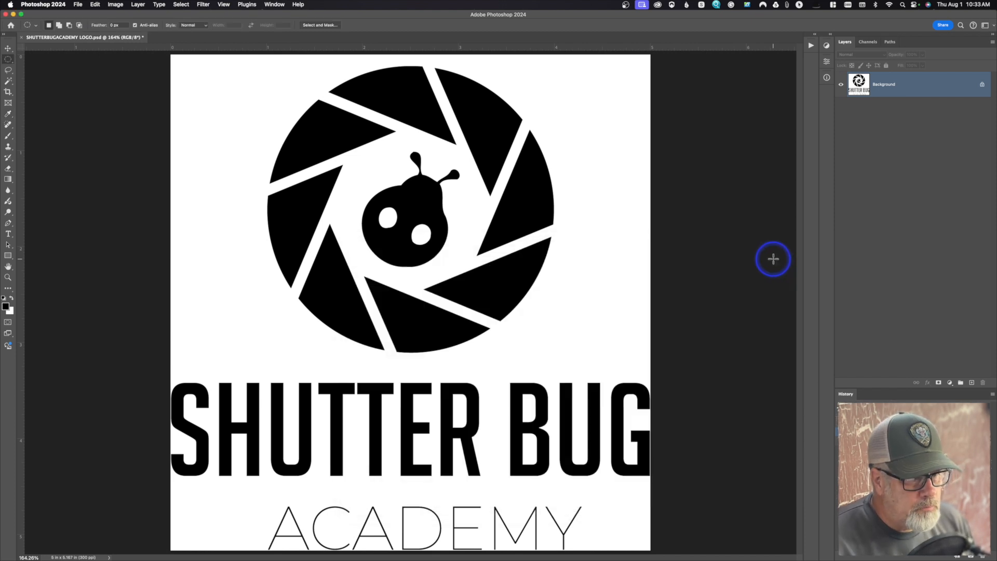
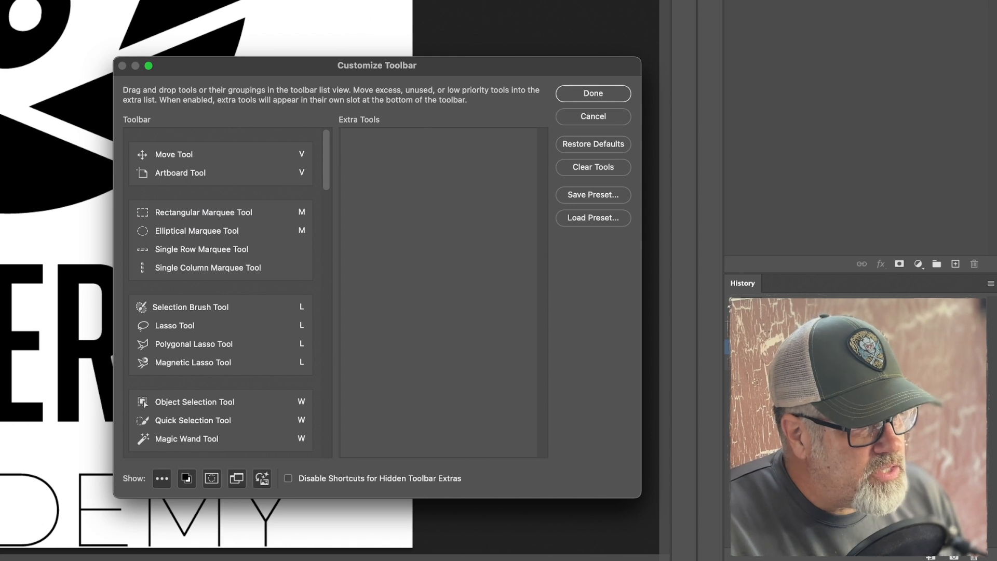
Give the Selection Brush Tool its own toolbar group and move the Magnetic Lasso Tool to Extra Tools.
left_click(234, 153)
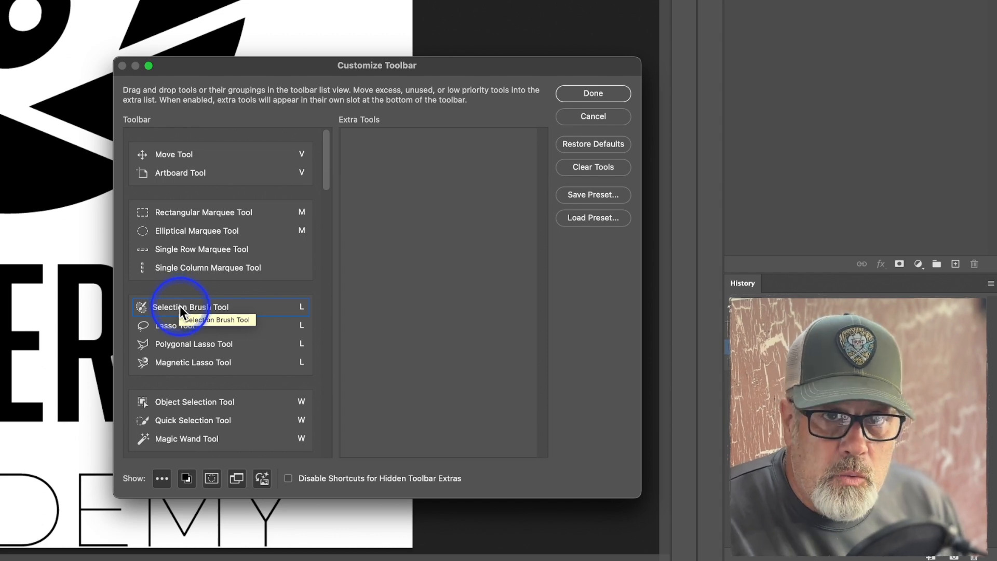
left_click_drag(180, 306, 177, 288)
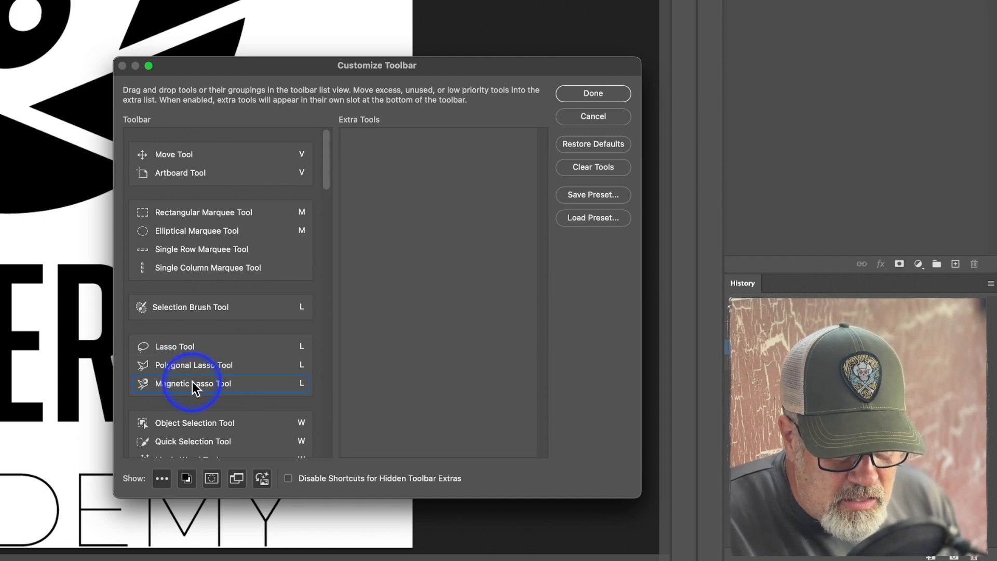
left_click_drag(192, 383, 414, 373)
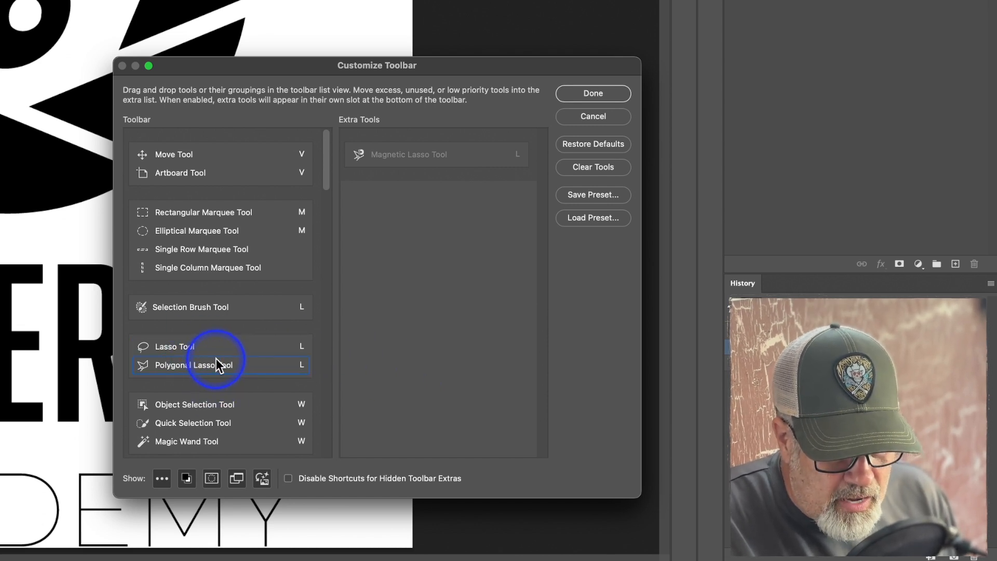
Separate the Object Selection Tool from the Quick Selection and Magic Wand tools into its own toolbar group.
scroll(216, 358, "down", 3)
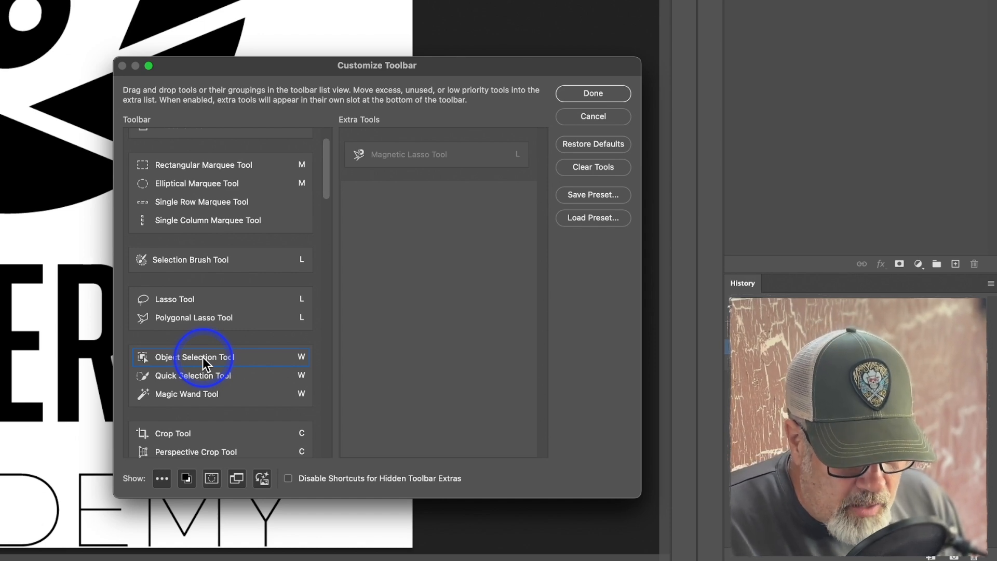
mouse_move(202, 357)
left_mouse_down()
mouse_move(179, 318)
mouse_move(180, 336)
mouse_move(198, 341)
left_mouse_up()
left_click(209, 395)
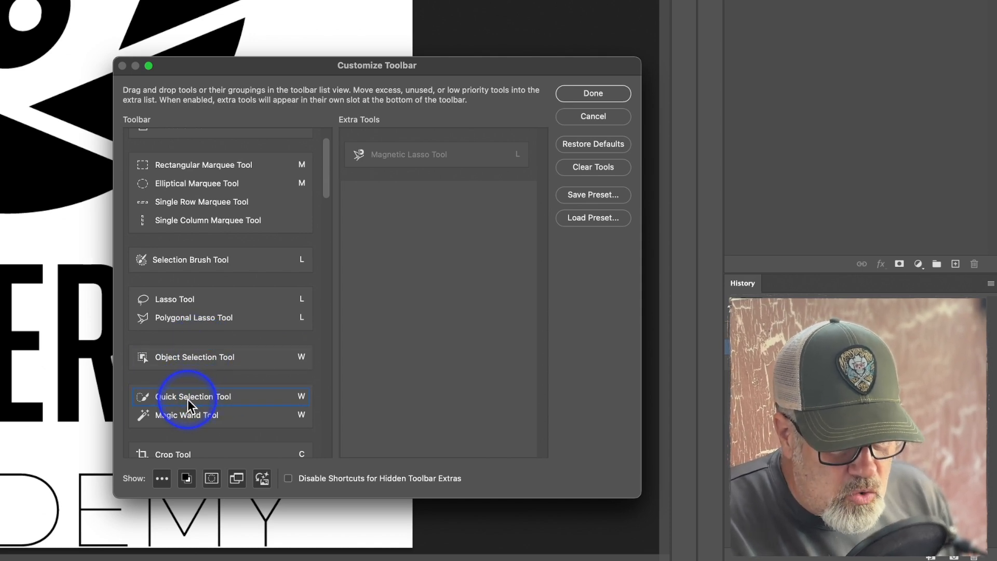
Review the toolbar groups from the Crop Tool through the Frame, Eyedropper, healing, and Brush tools.
scroll(188, 400, "down", 3)
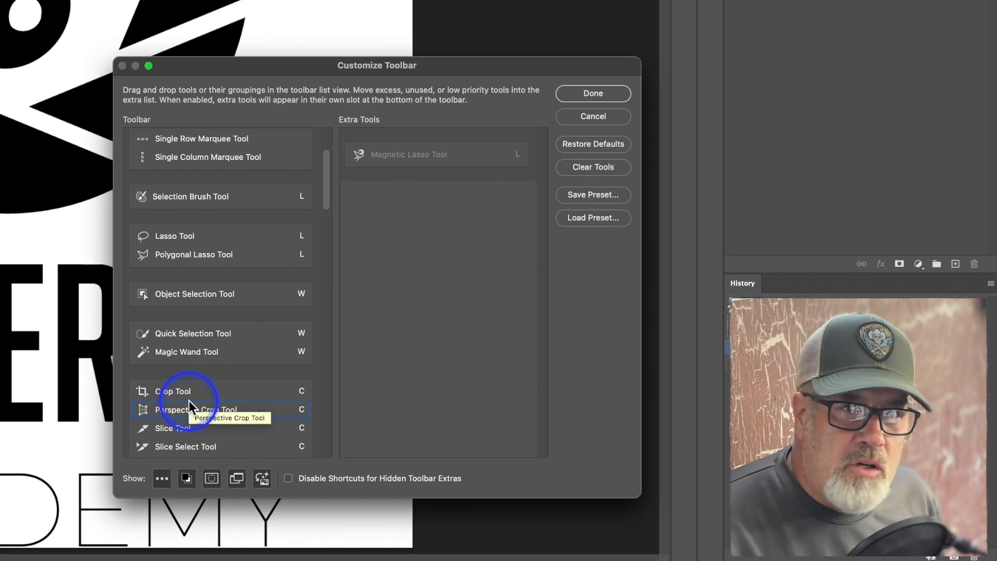
scroll(189, 400, "down", 1)
scroll(189, 401, "down", 2)
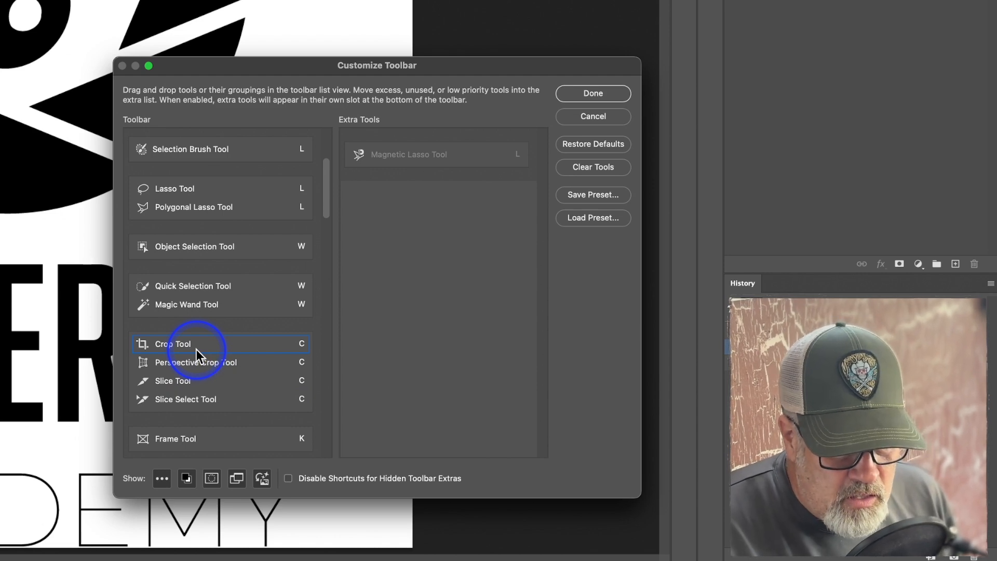
scroll(197, 348, "down", 4)
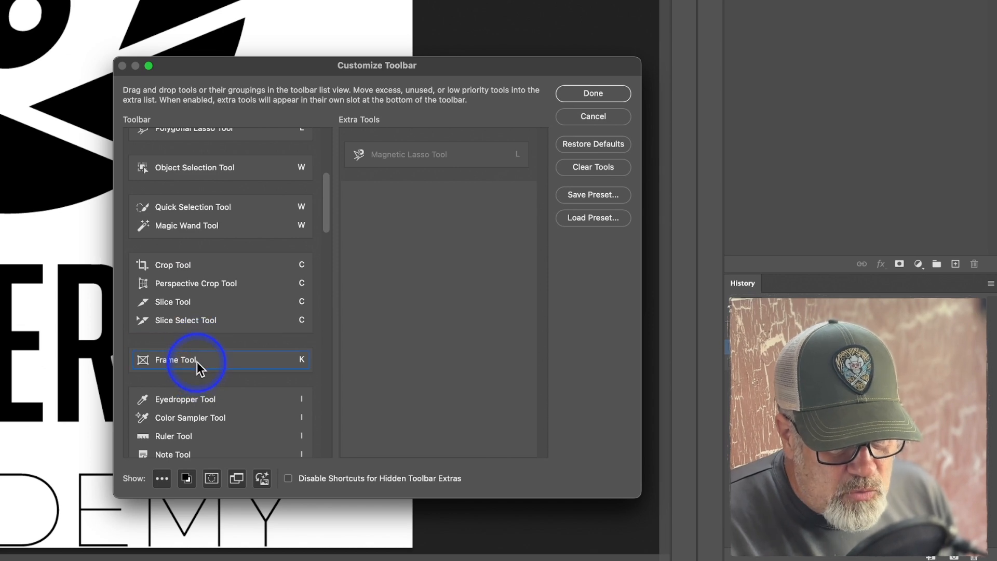
scroll(197, 360, "down", 2)
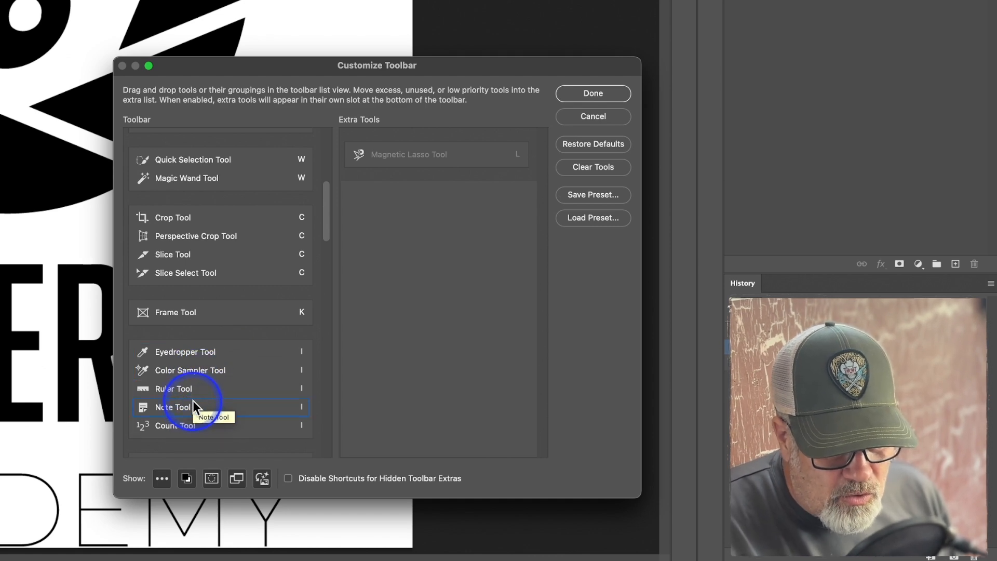
scroll(202, 391, "down", 4)
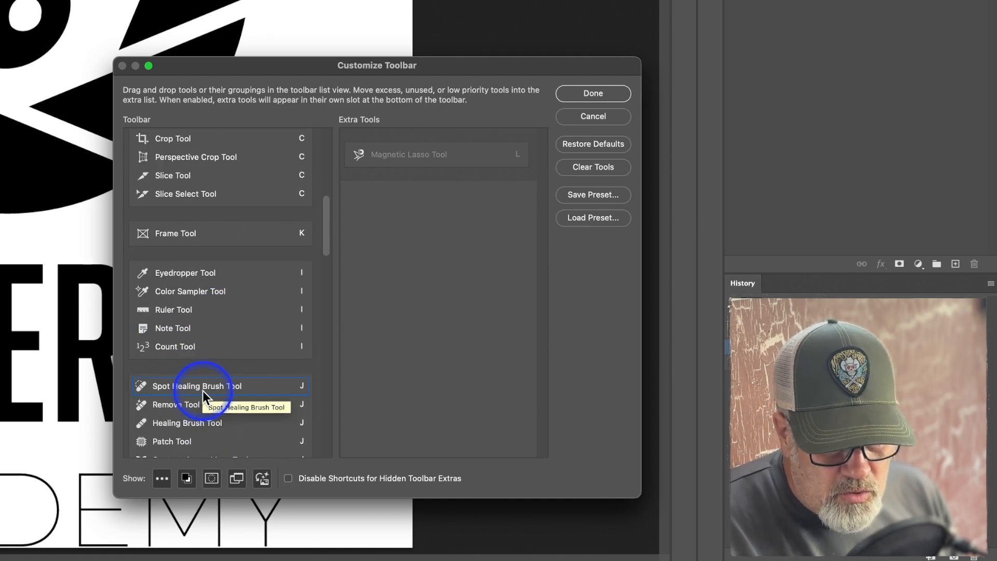
scroll(202, 391, "down", 2)
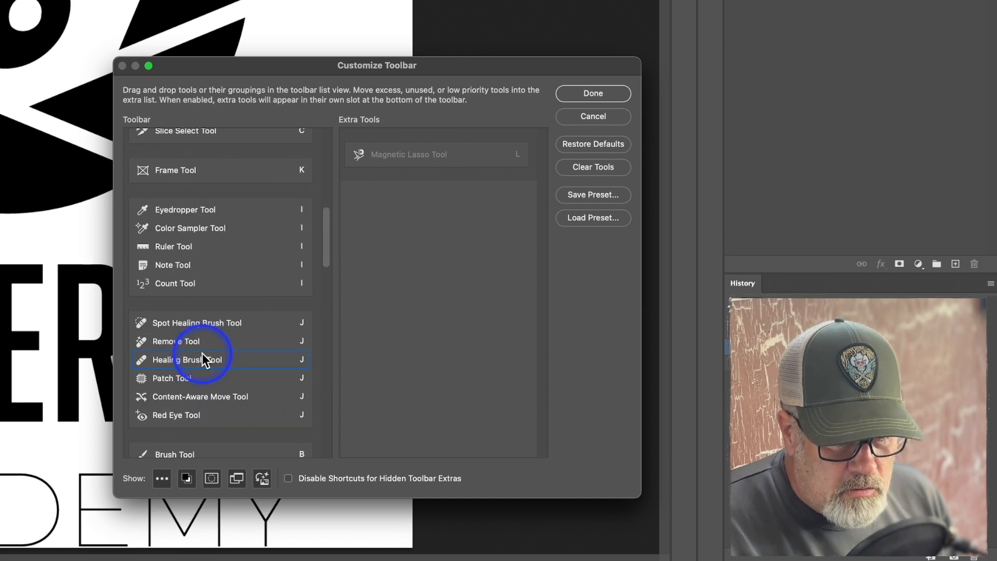
scroll(182, 328, "down", 3)
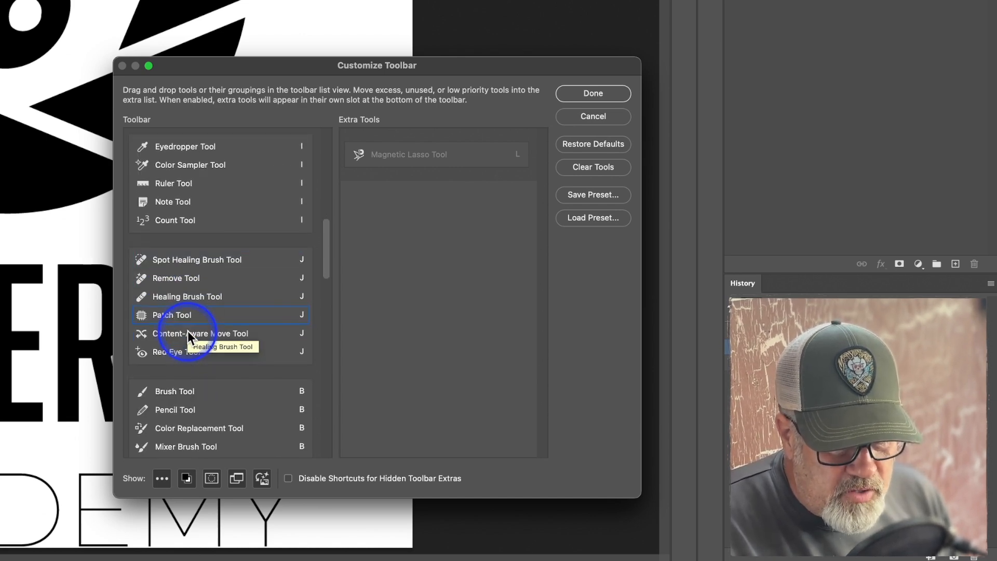
scroll(187, 334, "down", 1)
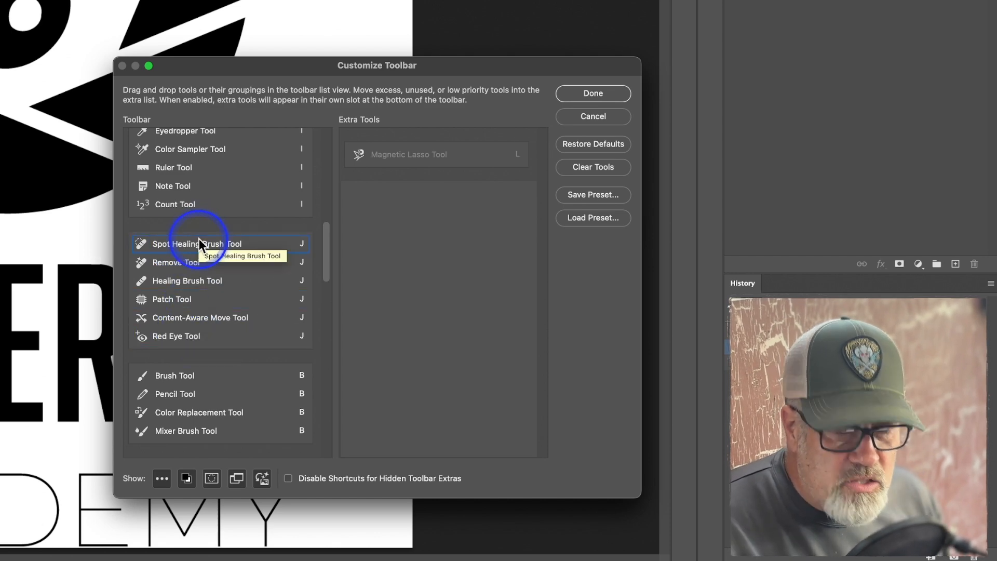
Give the Spot Healing Brush and Content-Aware Move tools their own toolbar groups, and move the Red Eye Tool to Extra Tools.
mouse_move(199, 239)
left_mouse_down()
mouse_move(200, 218)
mouse_move(202, 229)
left_mouse_up()
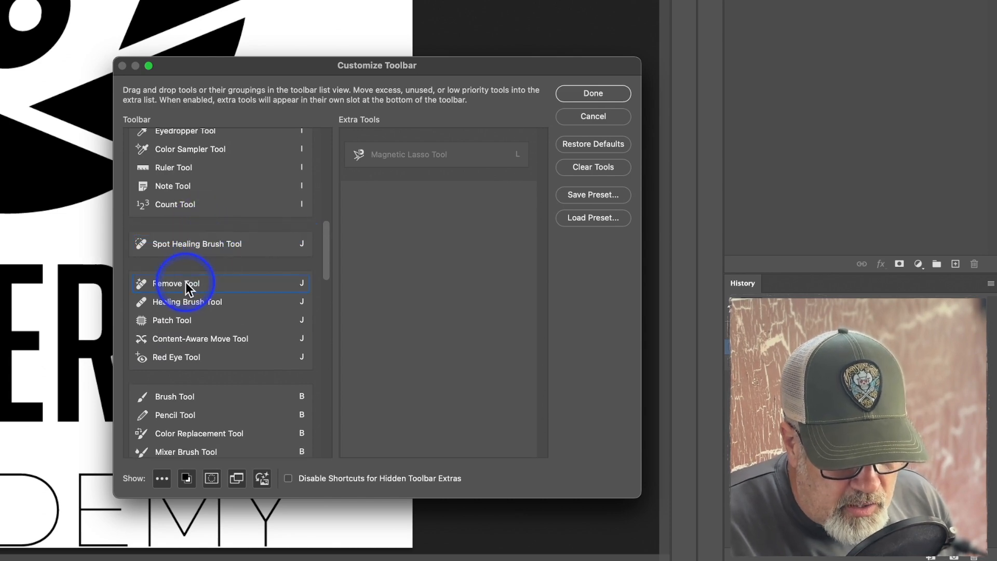
mouse_move(186, 285)
left_mouse_down()
mouse_move(183, 260)
mouse_move(188, 281)
left_mouse_up()
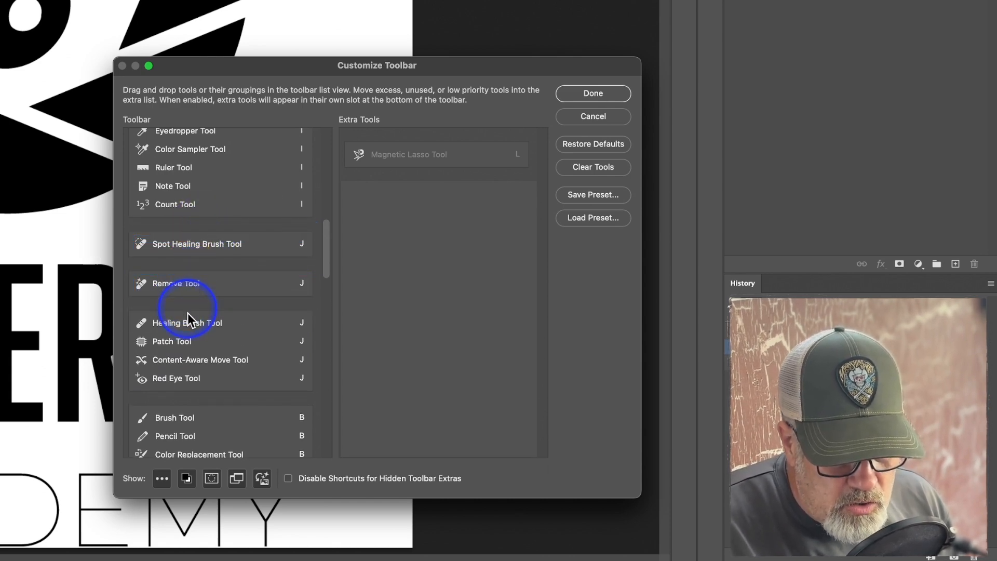
mouse_move(185, 320)
left_mouse_down()
mouse_move(189, 285)
mouse_move(192, 296)
left_mouse_up()
left_click_drag(186, 341, 180, 318)
left_click_drag(180, 358, 178, 338)
left_click_drag(182, 396, 435, 398)
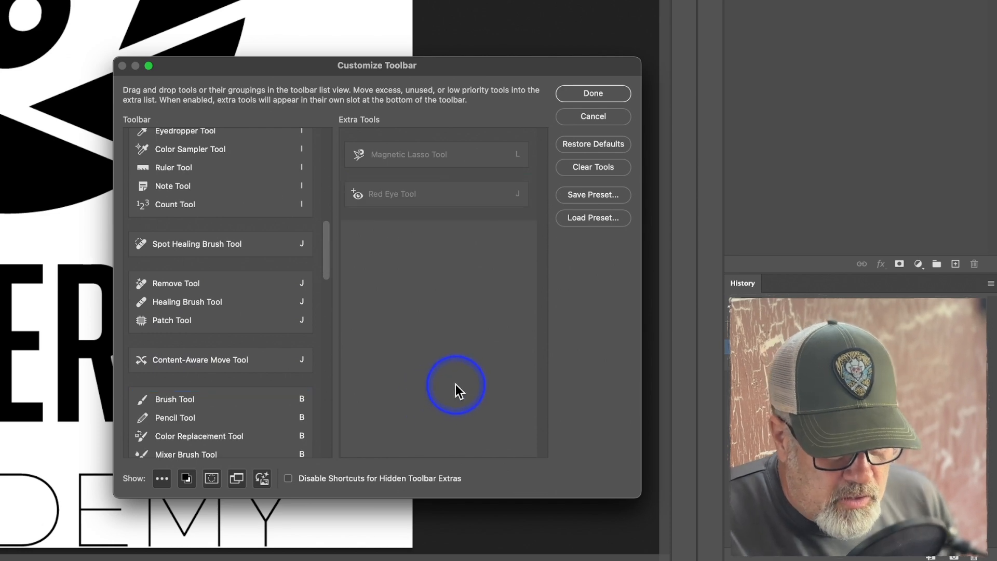
Split the Remove Tool, Healing Brush Tool, and Patch Tool into three separate toolbar groups.
left_click(216, 311)
left_click_drag(200, 316, 200, 334)
left_click_drag(194, 300, 196, 314)
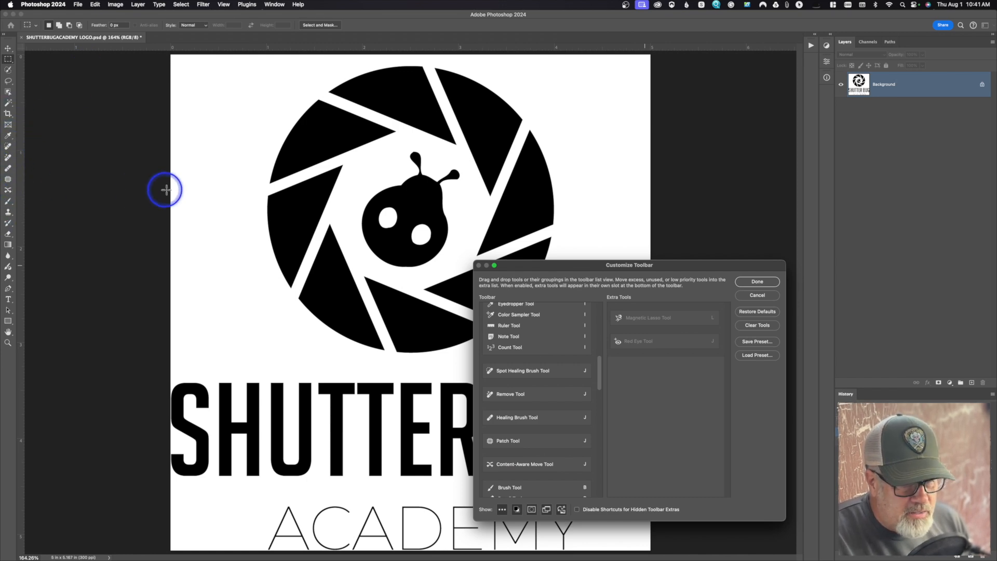
Move the Blur, Sharpen, and Smudge tools from the toolbar list to Extra Tools.
scroll(520, 400, "down", 5)
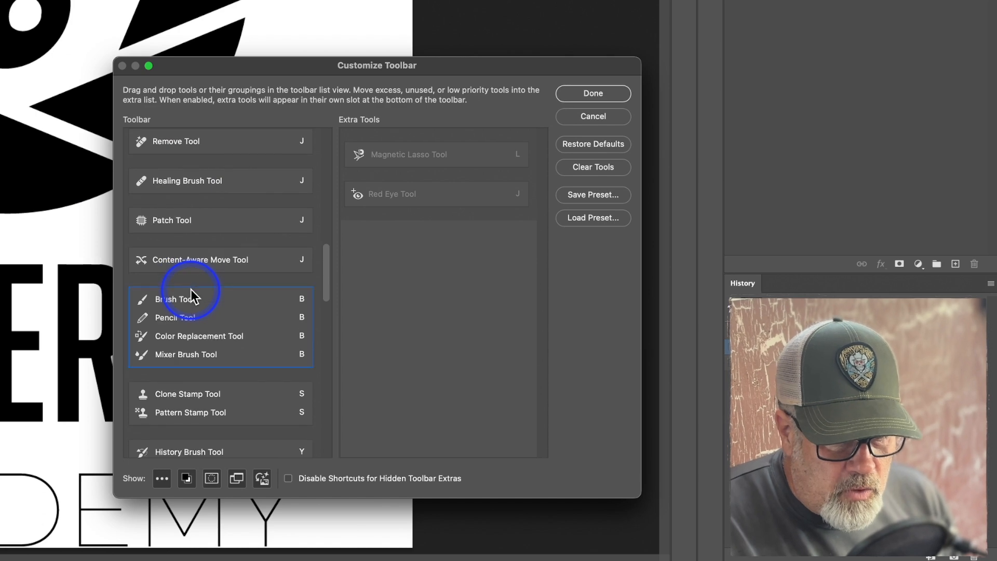
scroll(192, 289, "down", 1)
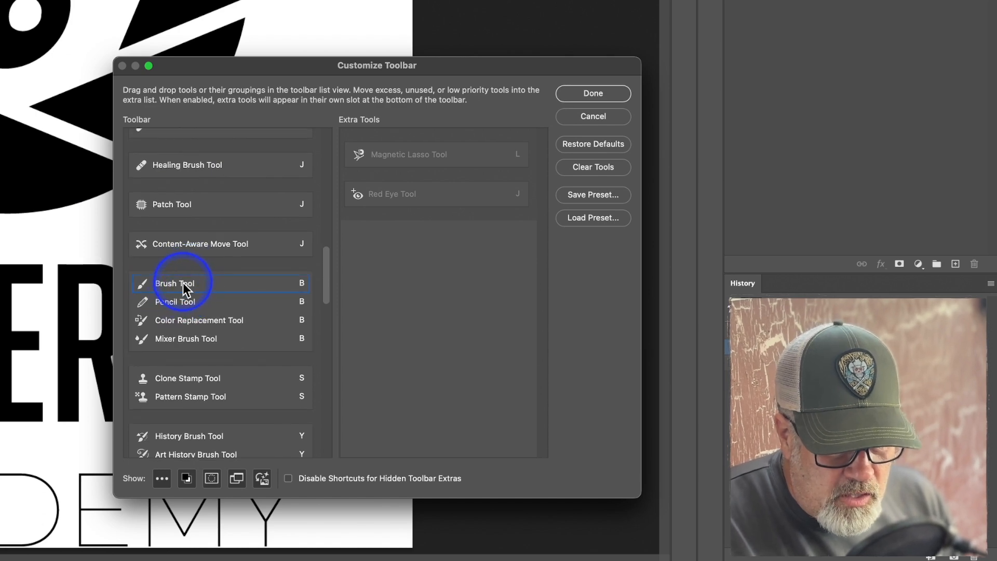
scroll(179, 321, "down", 5)
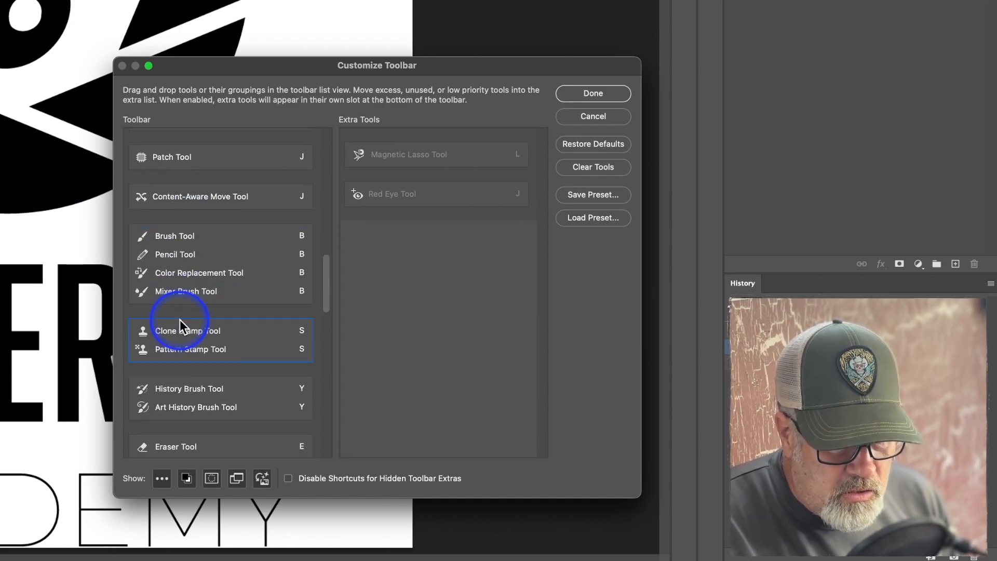
scroll(181, 319, "down", 7)
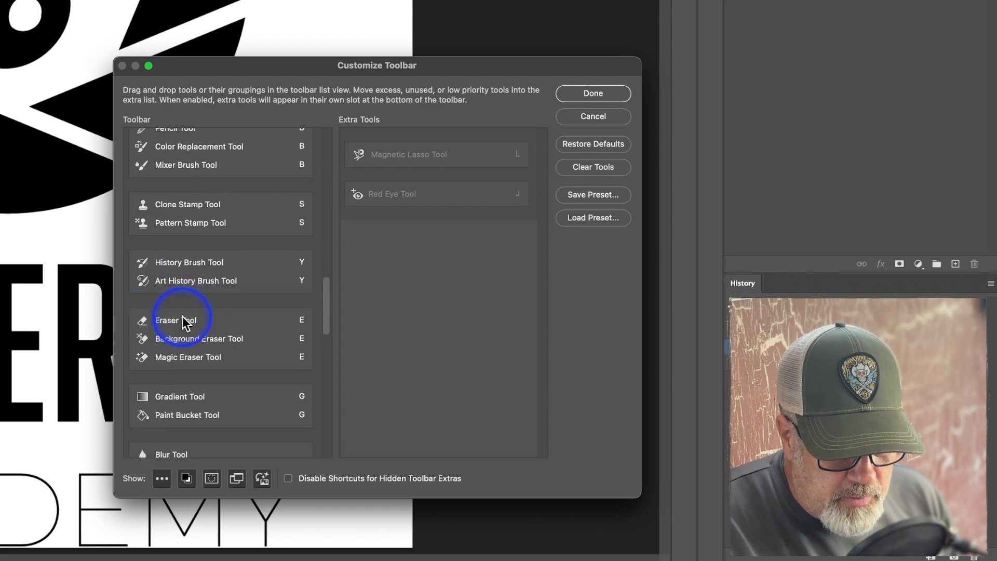
scroll(183, 314, "down", 8)
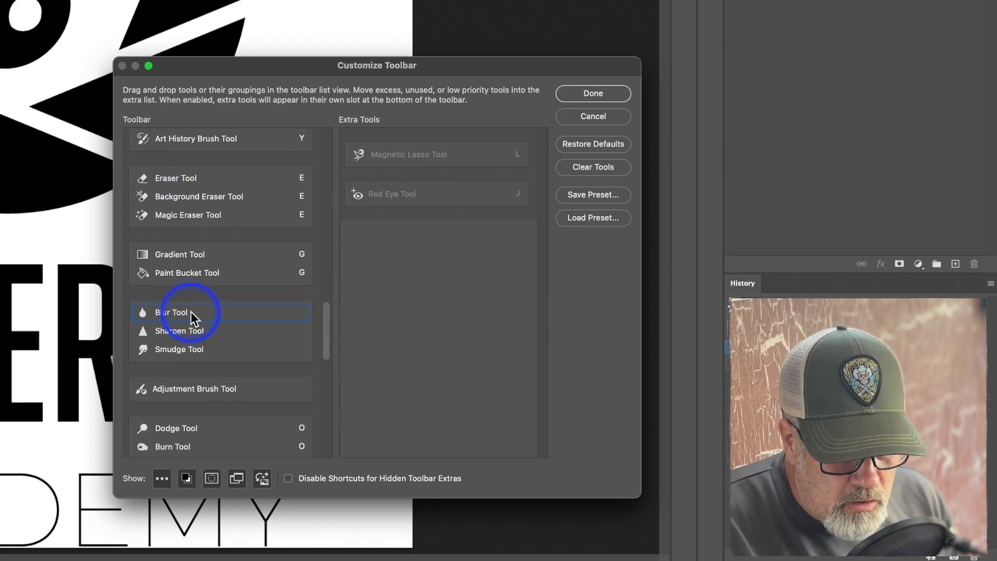
left_click_drag(191, 312, 385, 319)
mouse_move(236, 313)
left_mouse_down()
mouse_move(426, 302)
mouse_move(238, 316)
mouse_move(411, 316)
left_mouse_up()
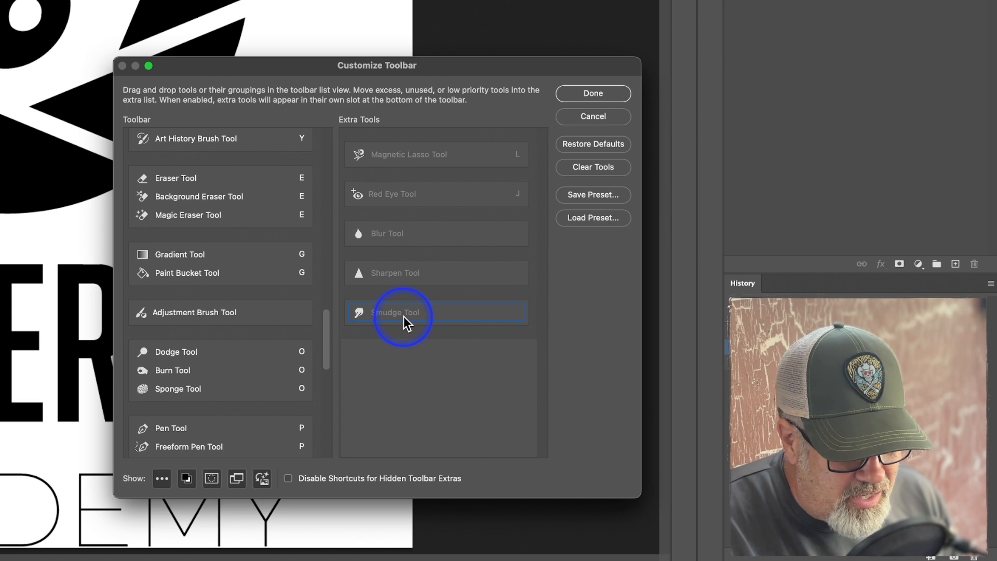
Save the customized toolbar as the preset jcw.tbr, replacing the existing file, and accept the toolbar changes.
scroll(275, 325, "down", 3)
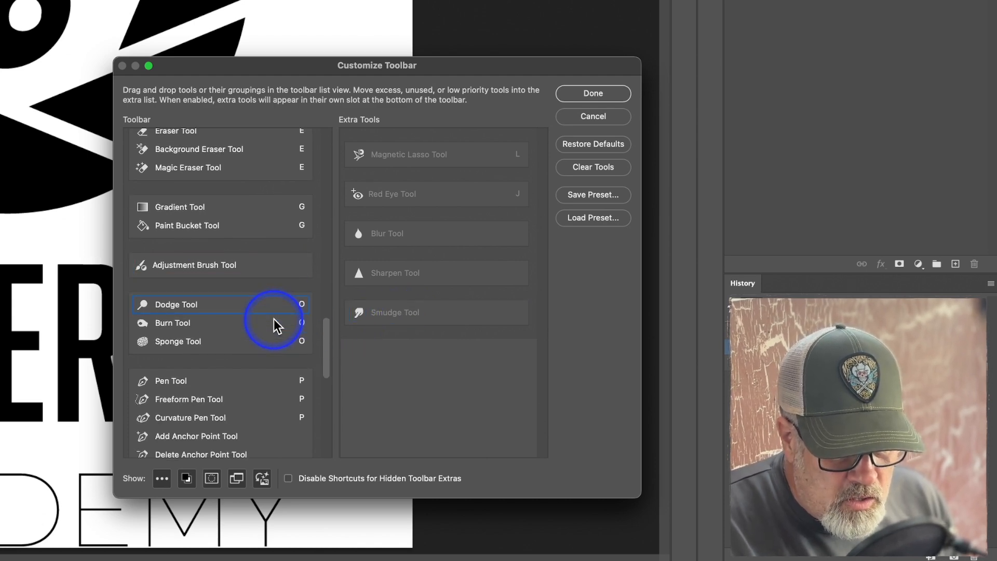
scroll(276, 325, "down", 6)
scroll(274, 324, "down", 10)
scroll(274, 323, "down", 9)
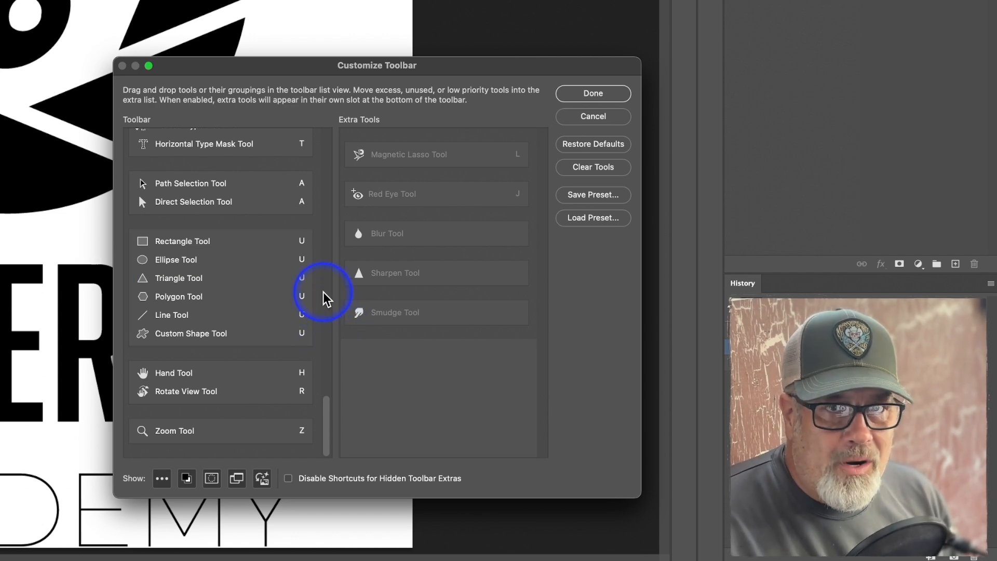
left_click(585, 198)
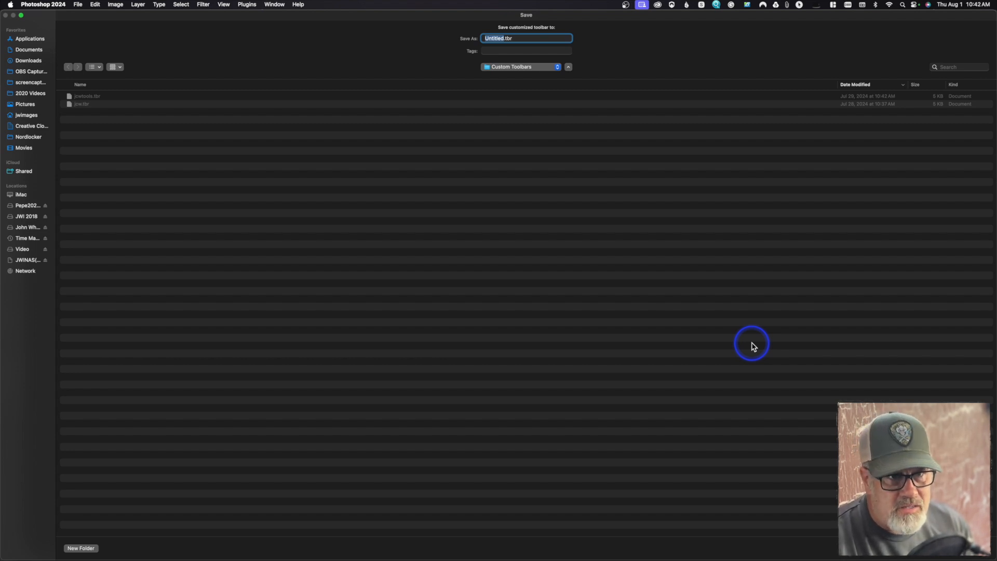
type("jcw")
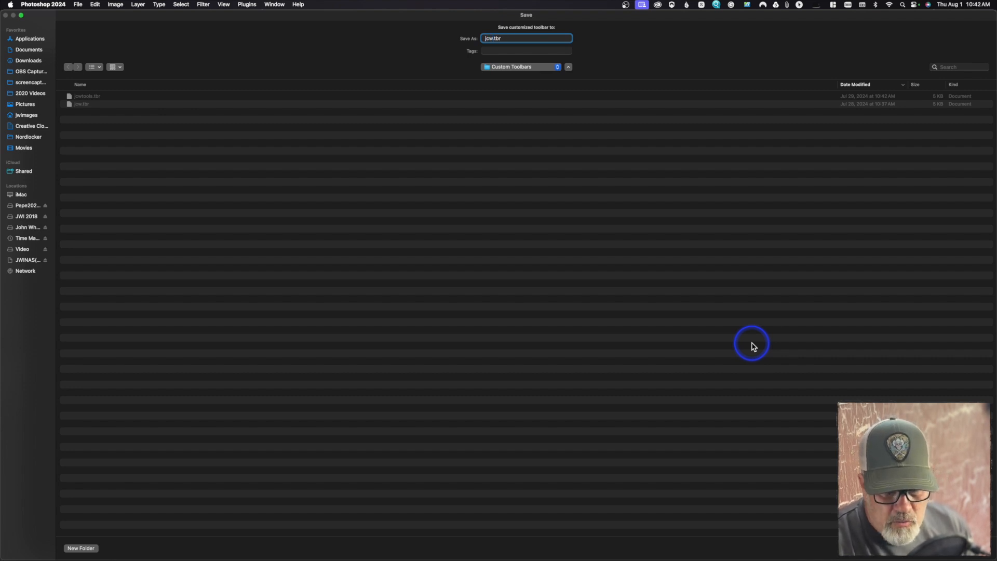
key("Return")
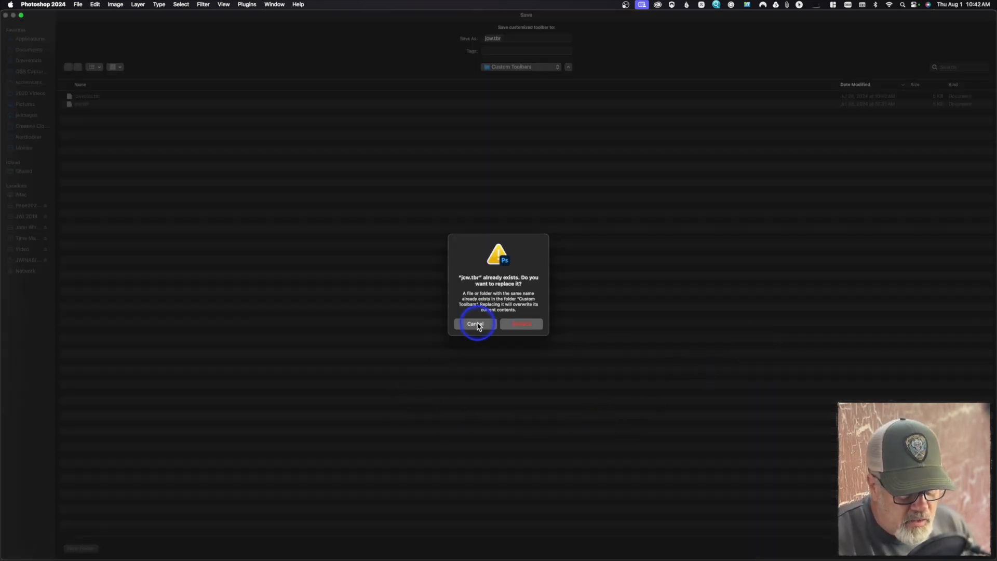
left_click(523, 324)
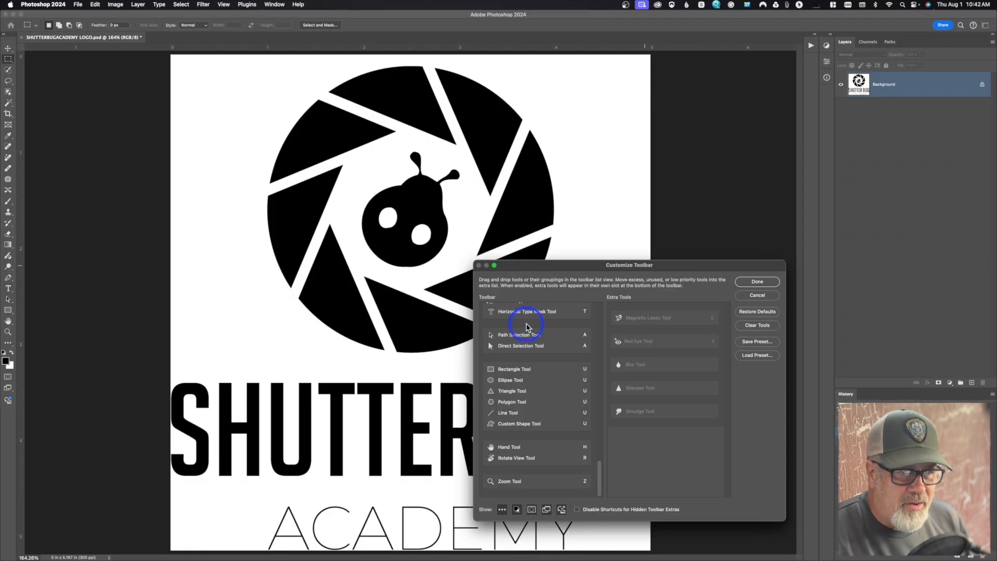
left_click(759, 281)
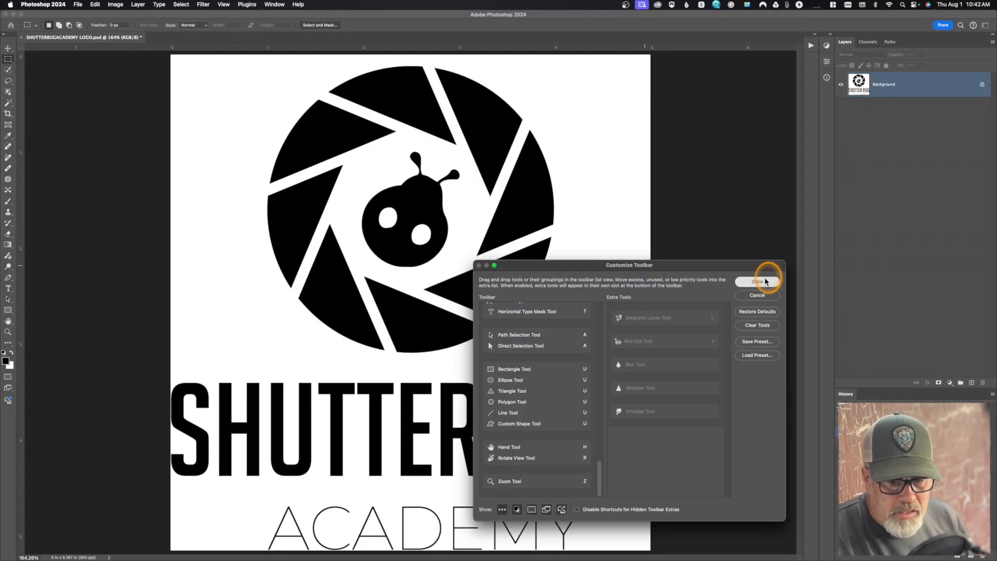